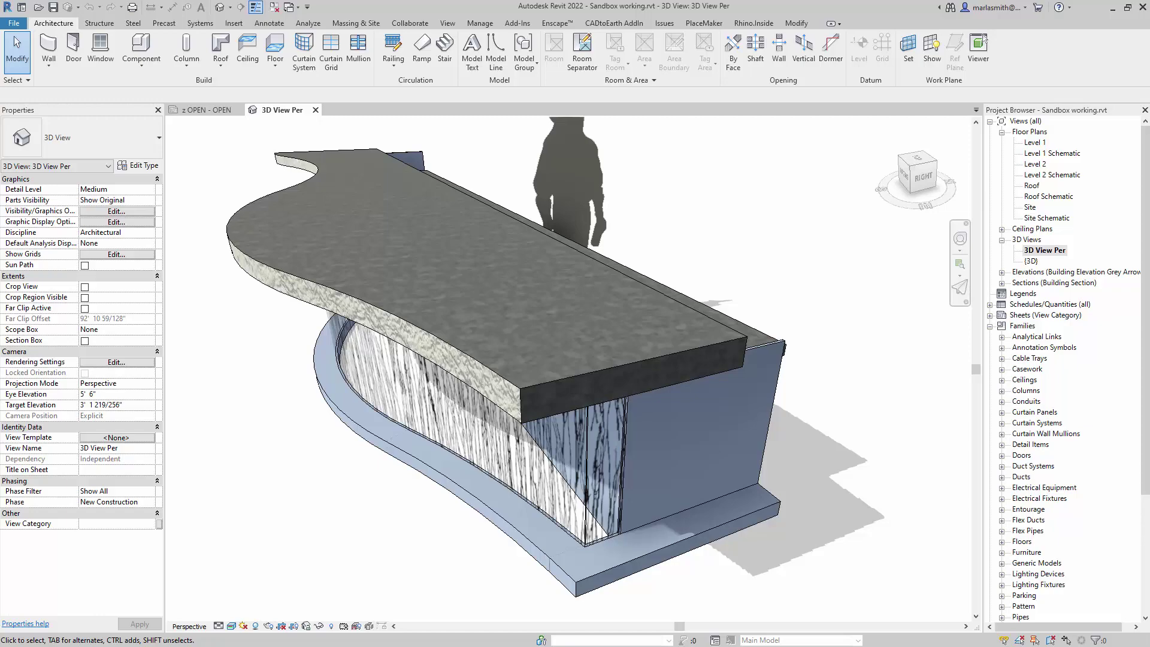
- Switch to the web browser and run an image search for "stone rough texture"
{"action": "key", "text": "alt+Tab"}
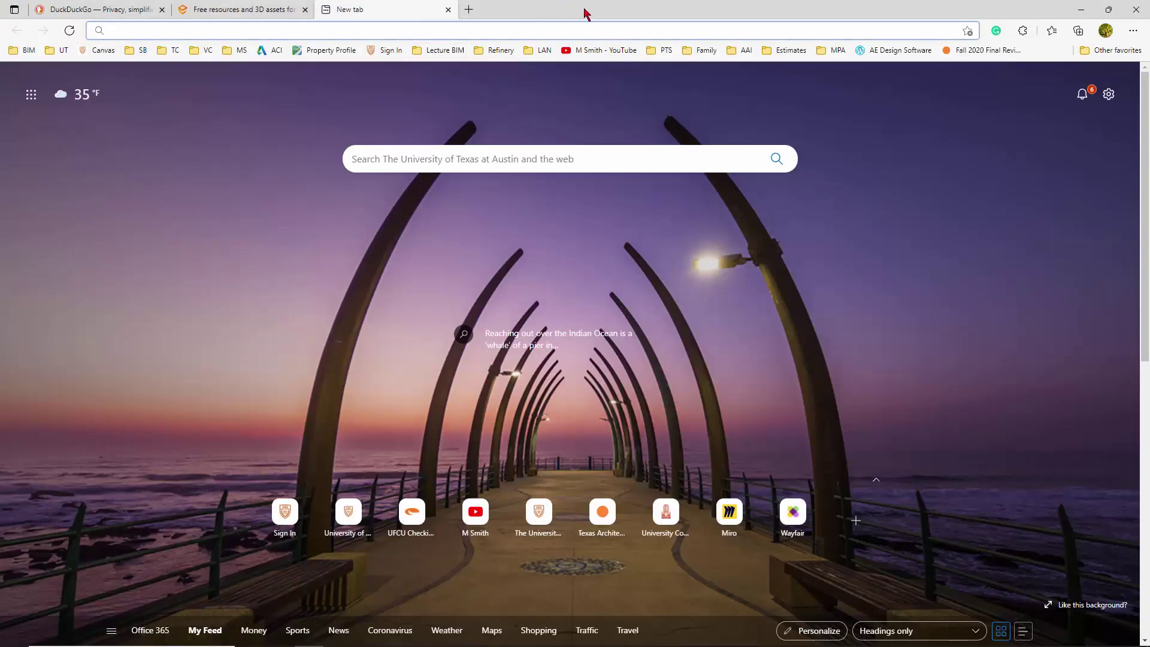
{"action": "left_click_drag", "start_coordinate": [584, 12], "coordinate": [571, 604]}
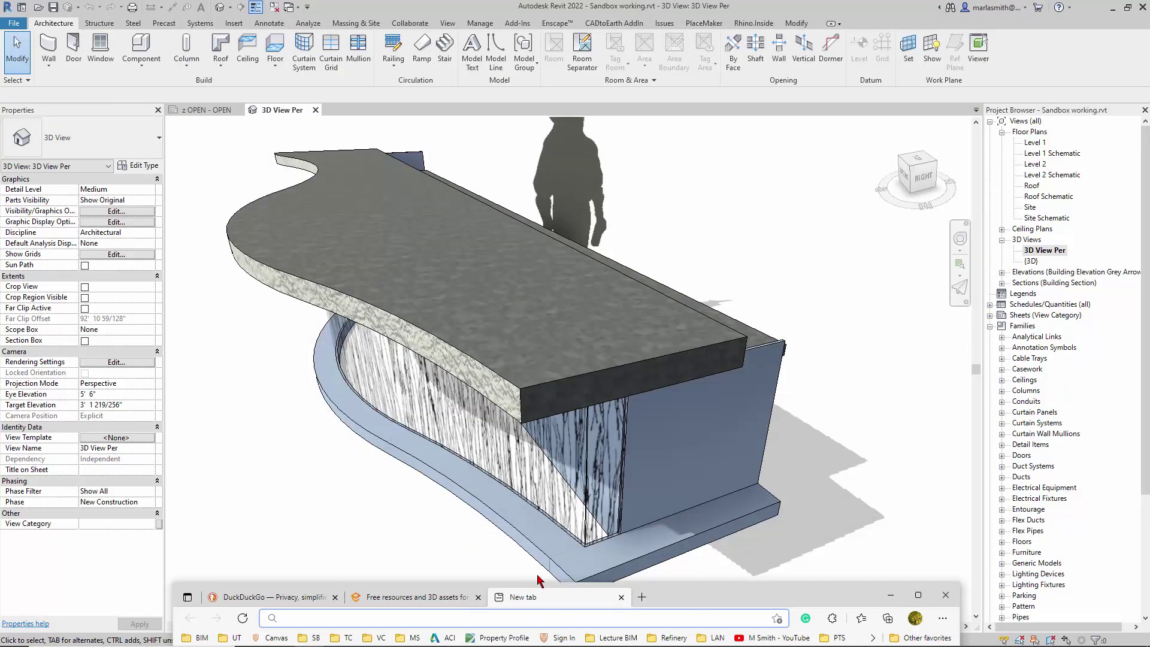
{"action": "left_click_drag", "start_coordinate": [670, 603], "coordinate": [614, 117]}
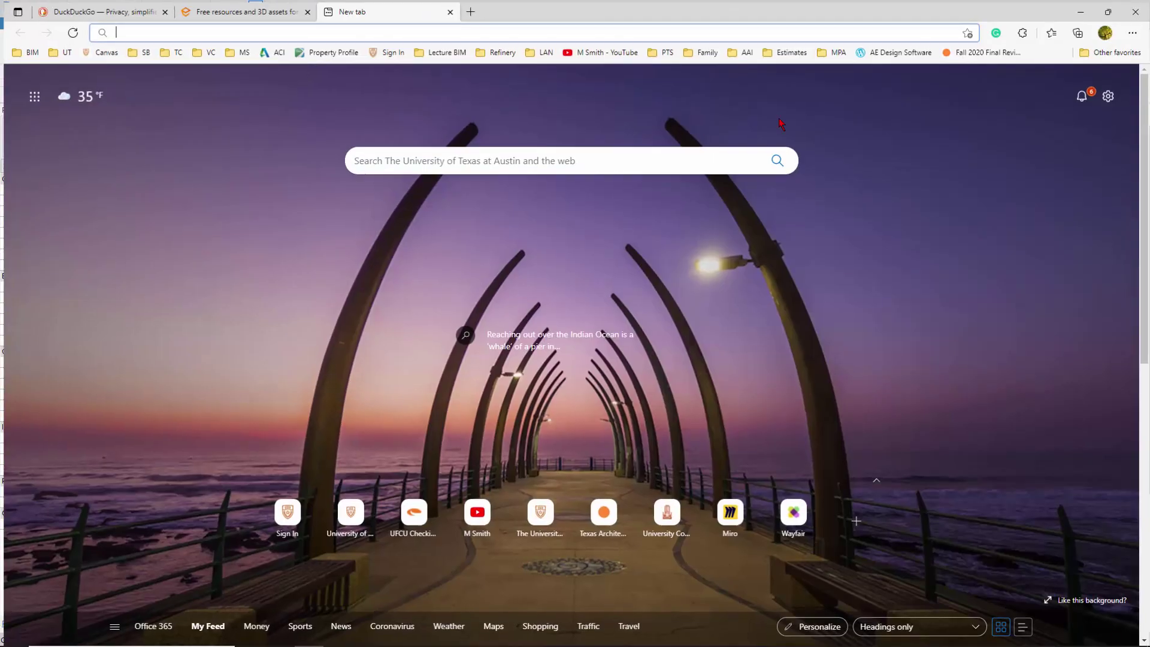
{"action": "left_click", "coordinate": [861, 109]}
{"action": "left_click", "coordinate": [352, 27]}
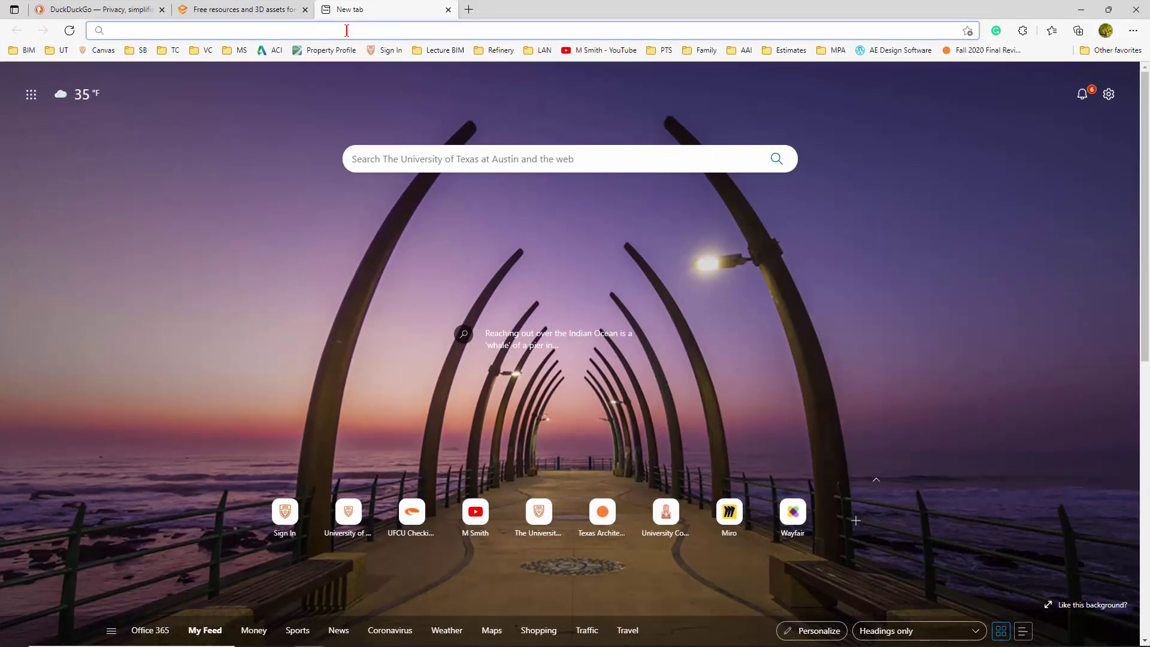
{"action": "type", "text": "ston"}
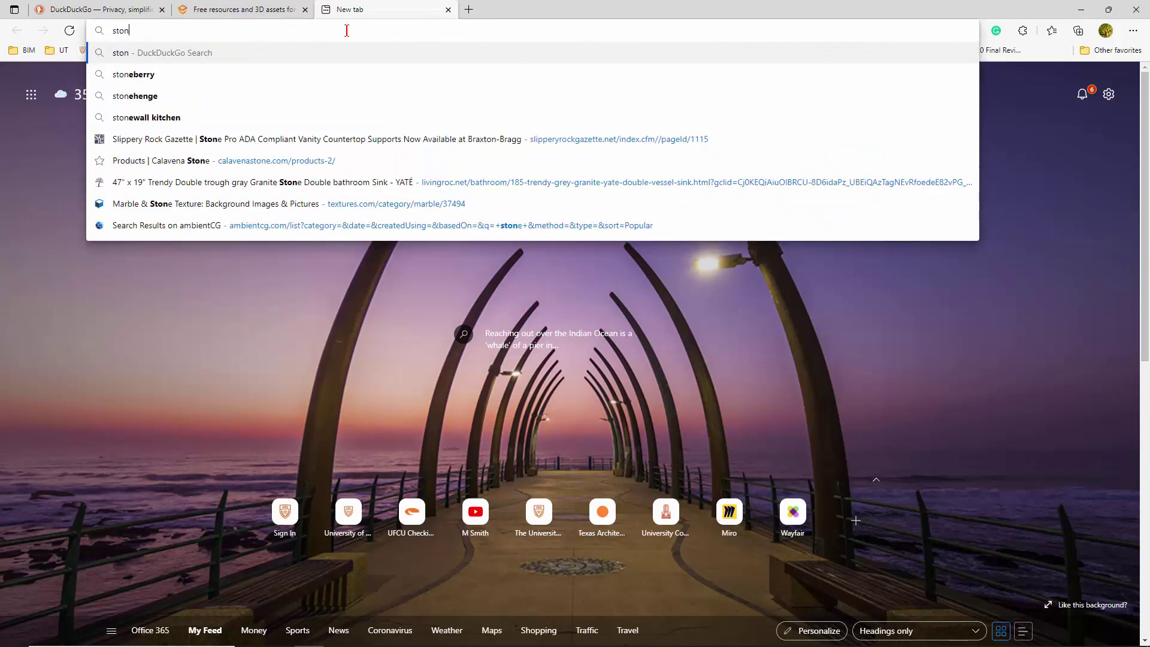
{"action": "type", "text": "e rough"}
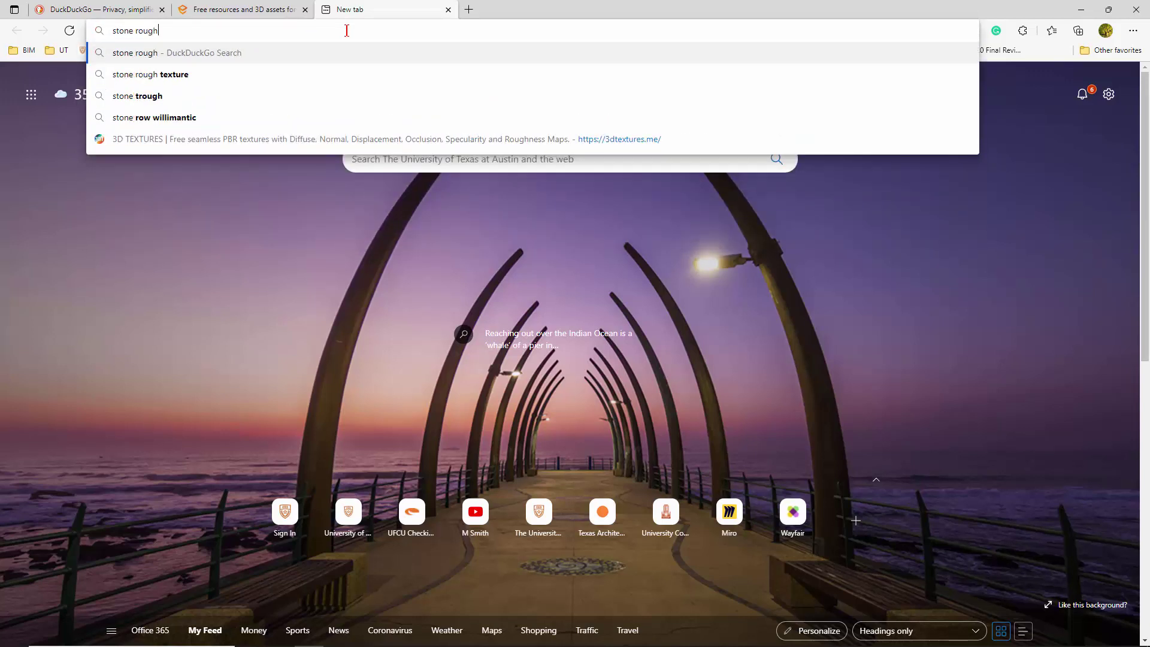
{"action": "left_click", "coordinate": [173, 75]}
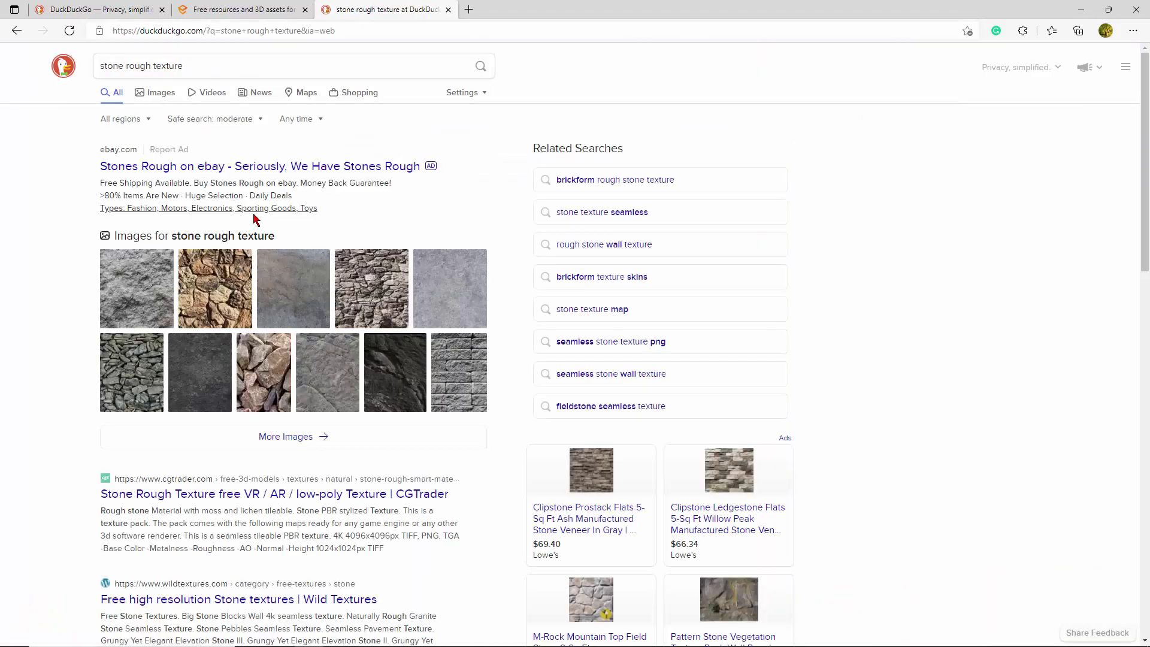
{"action": "left_click", "coordinate": [153, 95]}
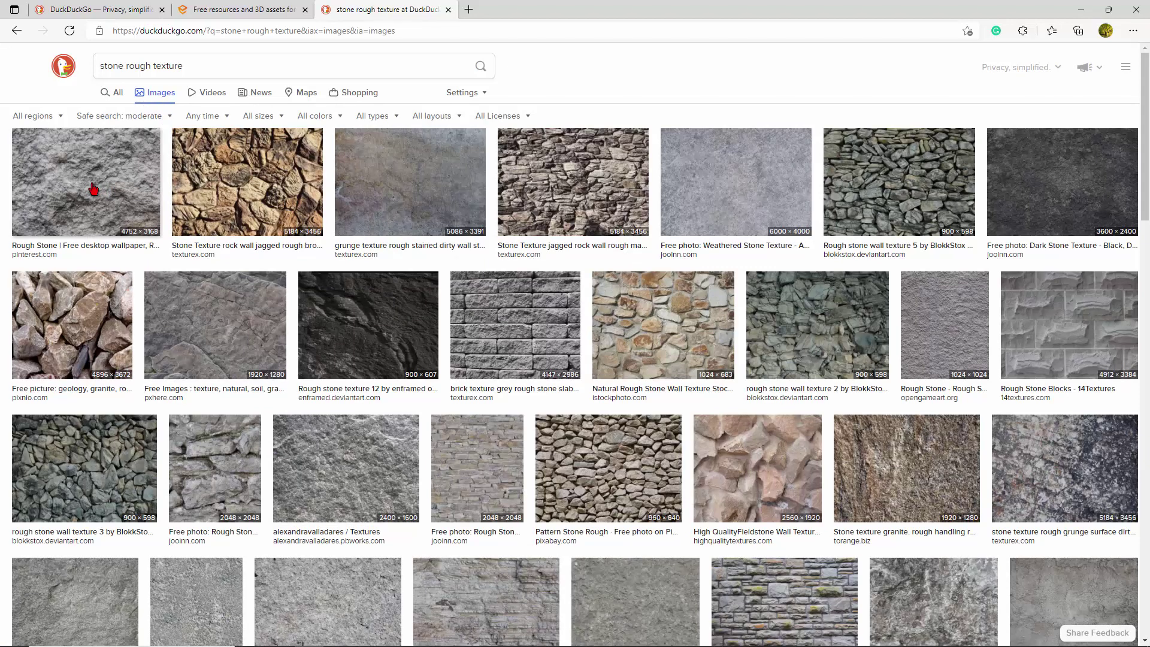
- Browse the stone texture image results and open the preview of the 4752 × 3168 Rough Stone image from pinterest.com
{"action": "scroll", "coordinate": [364, 595], "scroll_direction": "down", "scroll_amount": 1}
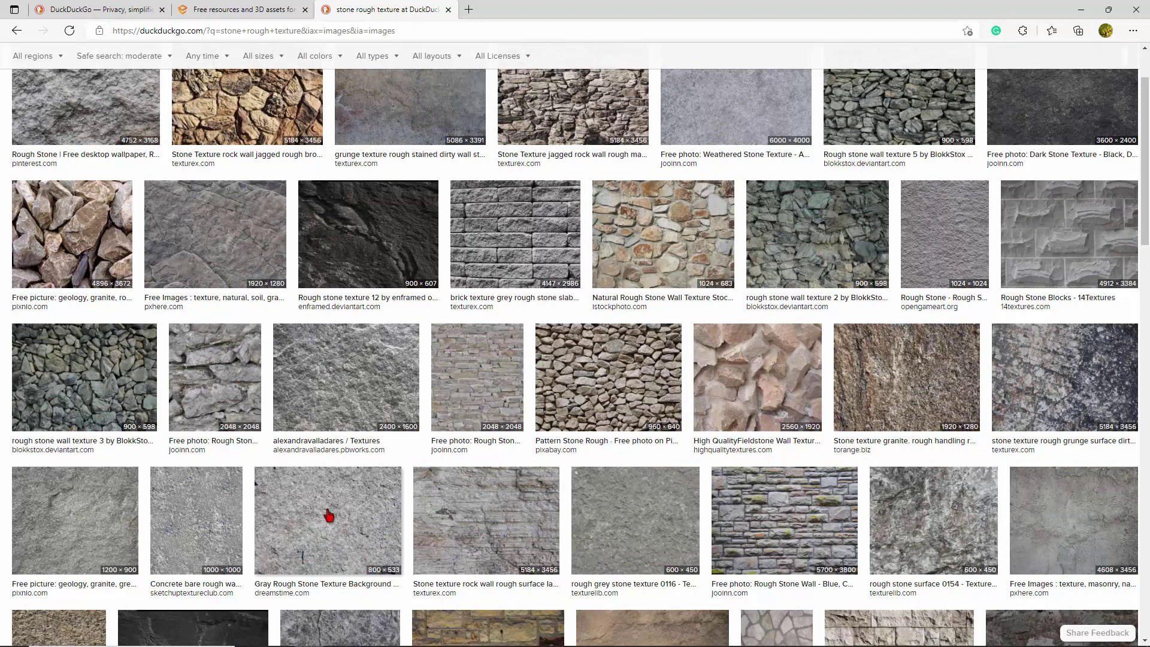
{"action": "scroll", "coordinate": [328, 514], "scroll_direction": "up", "scroll_amount": 2}
{"action": "scroll", "coordinate": [329, 513], "scroll_direction": "down", "scroll_amount": 3}
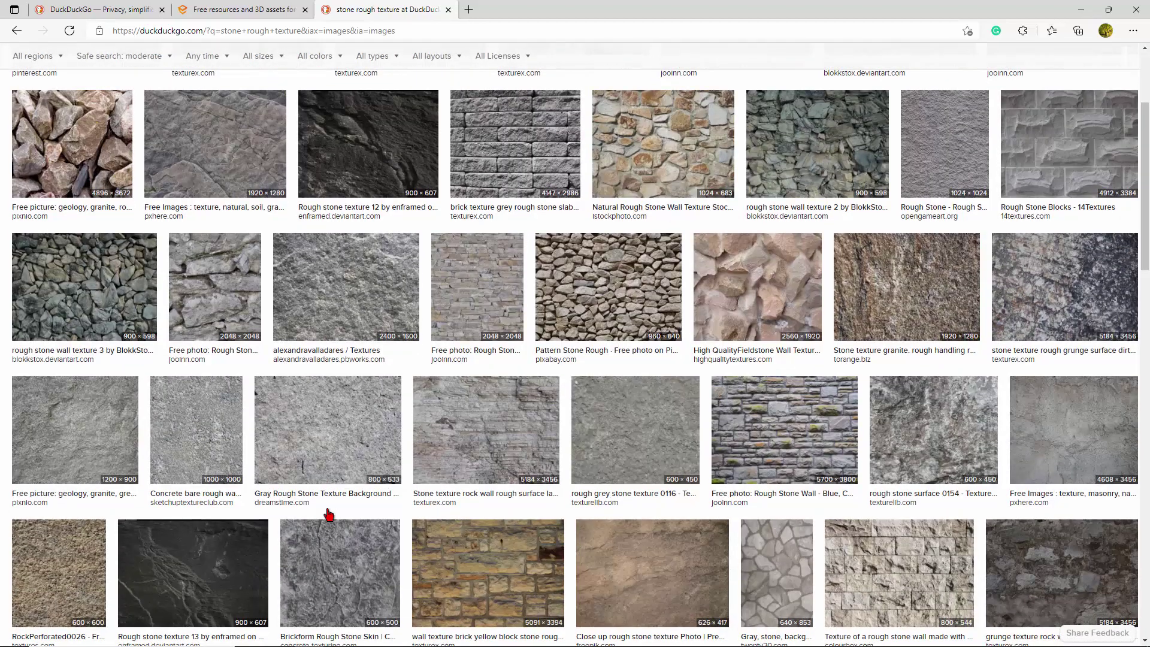
{"action": "scroll", "coordinate": [329, 514], "scroll_direction": "up", "scroll_amount": 3}
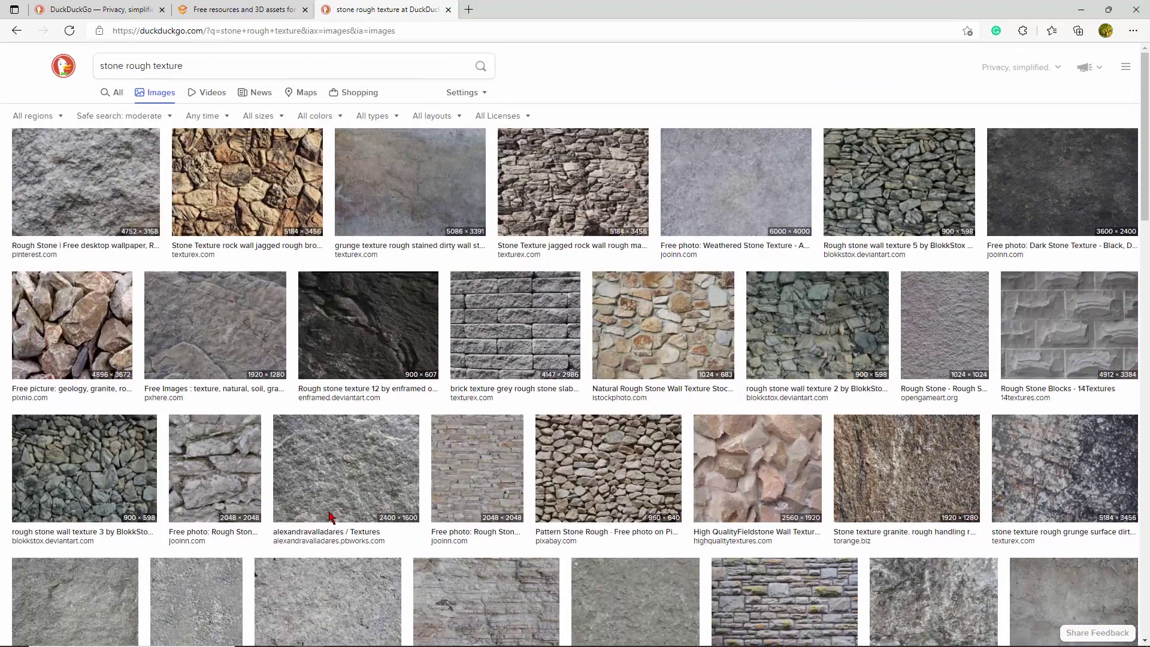
{"action": "left_click", "coordinate": [106, 192]}
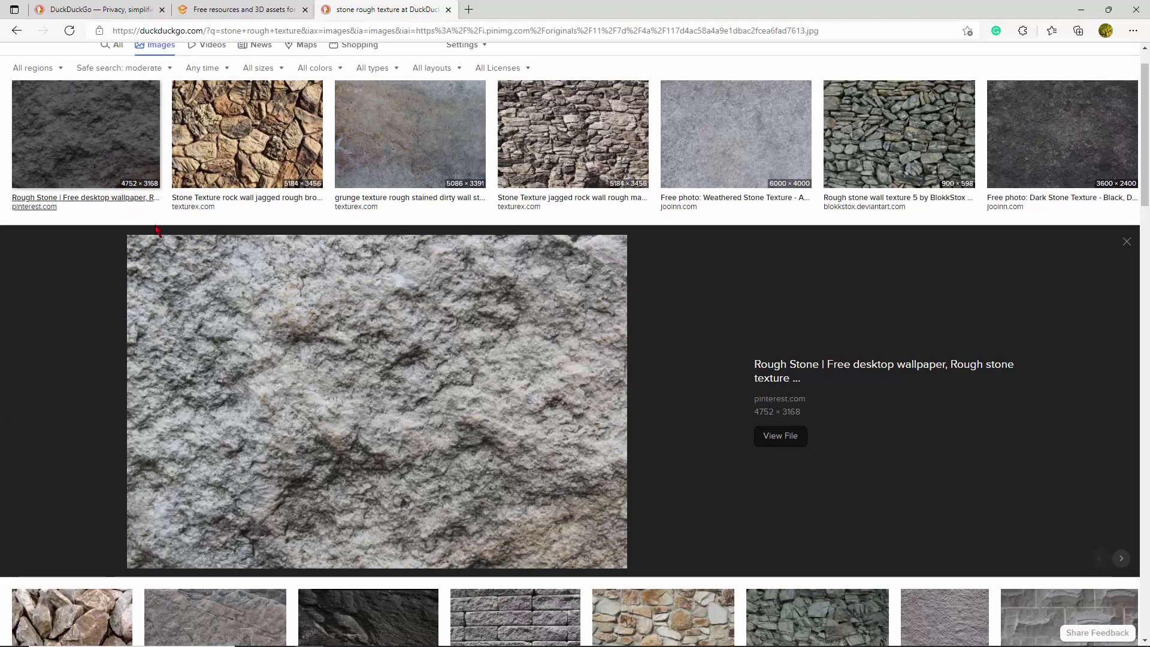
- Start saving the previewed rough stone image and choose the folder C:\0STORAGE\SHARED\MATERIALS\STONE as its location
{"action": "right_click", "coordinate": [409, 397]}
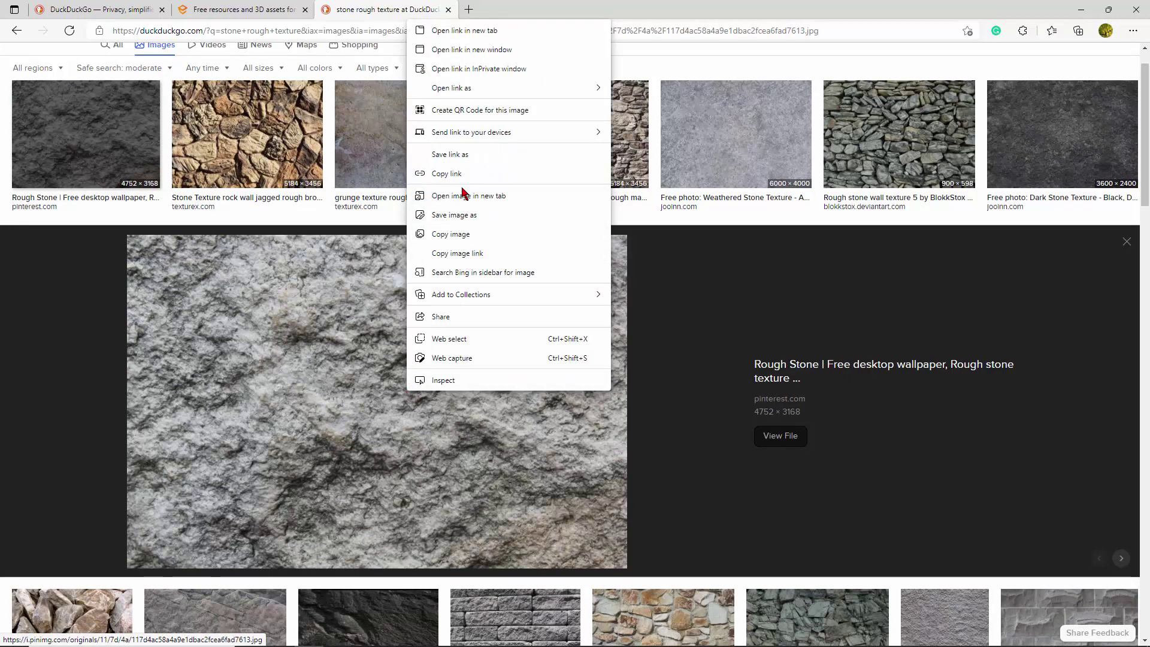
{"action": "left_click", "coordinate": [462, 215]}
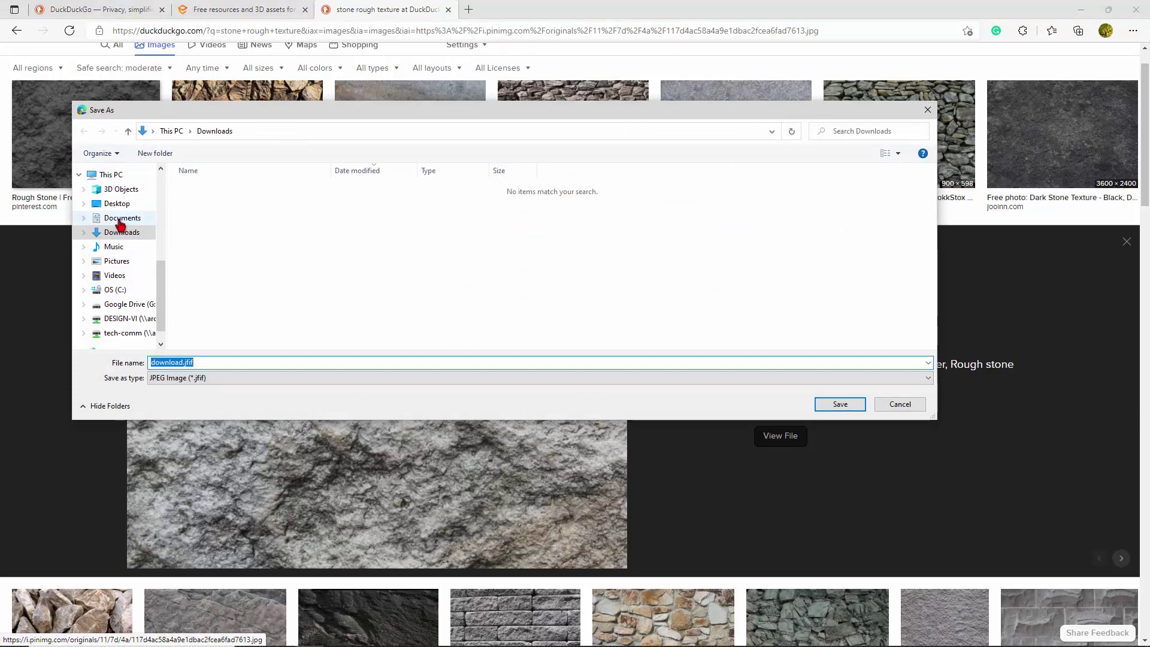
{"action": "left_click", "coordinate": [114, 290]}
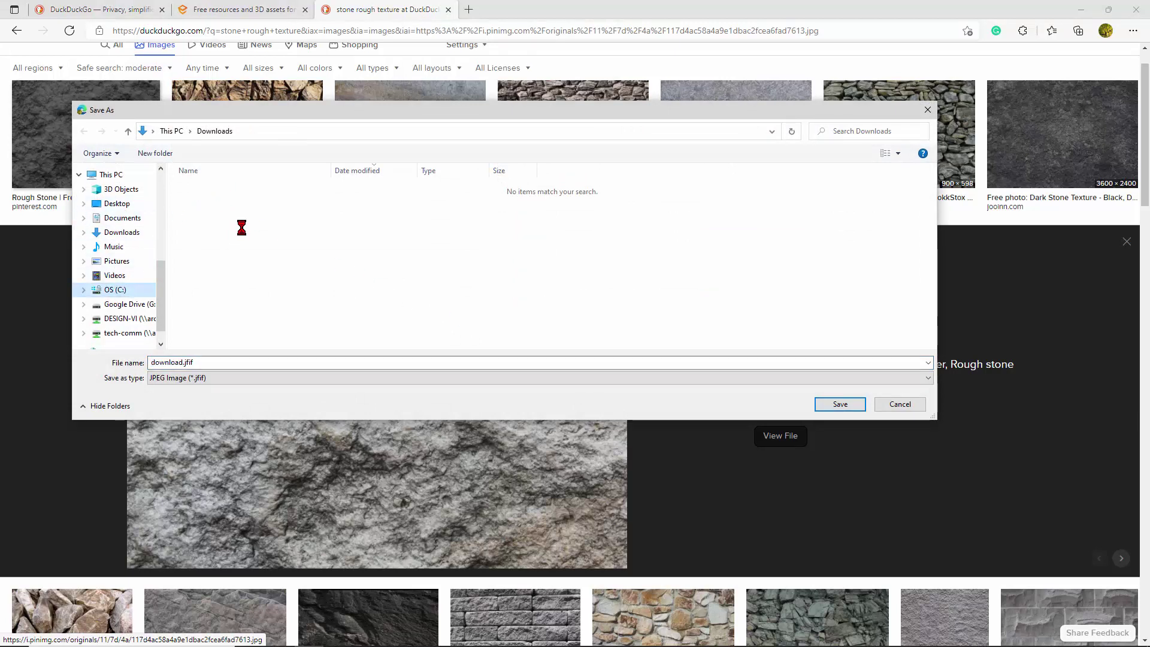
{"action": "double_click", "coordinate": [226, 189]}
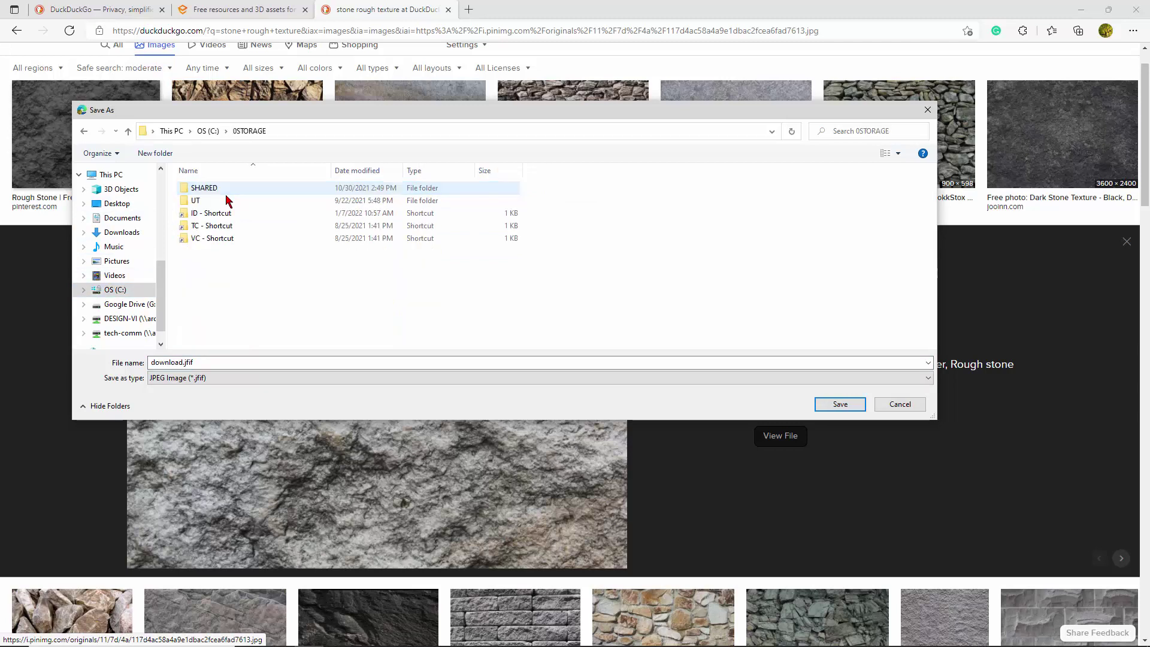
{"action": "double_click", "coordinate": [216, 189]}
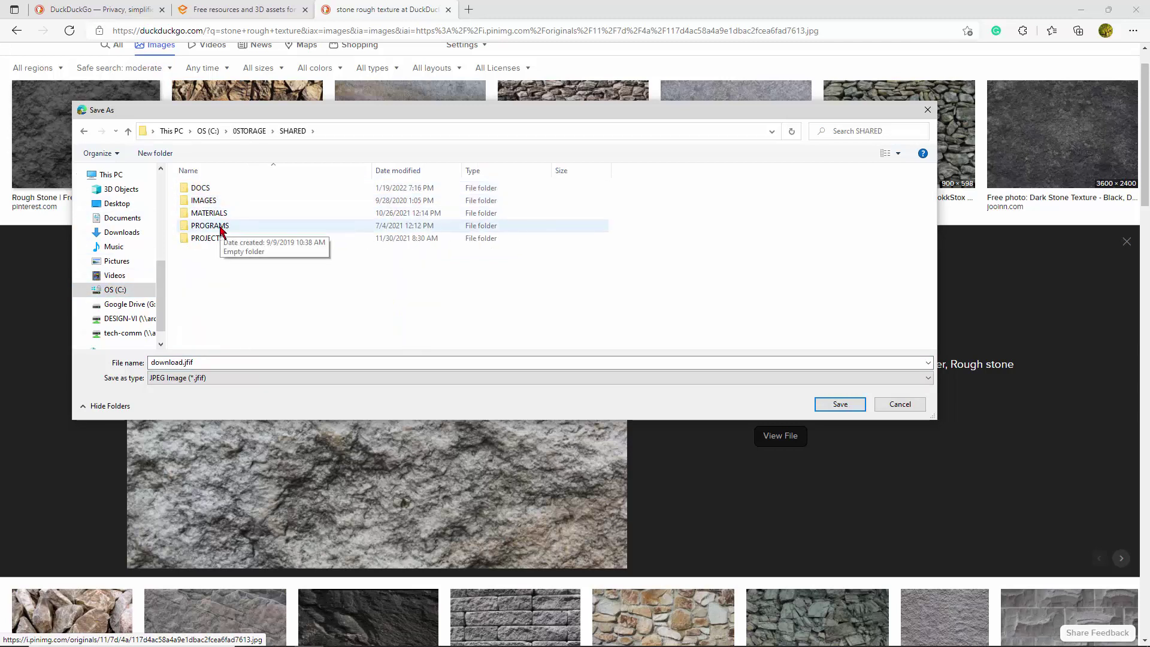
{"action": "double_click", "coordinate": [218, 214]}
{"action": "scroll", "coordinate": [259, 290], "scroll_direction": "down", "scroll_amount": 1}
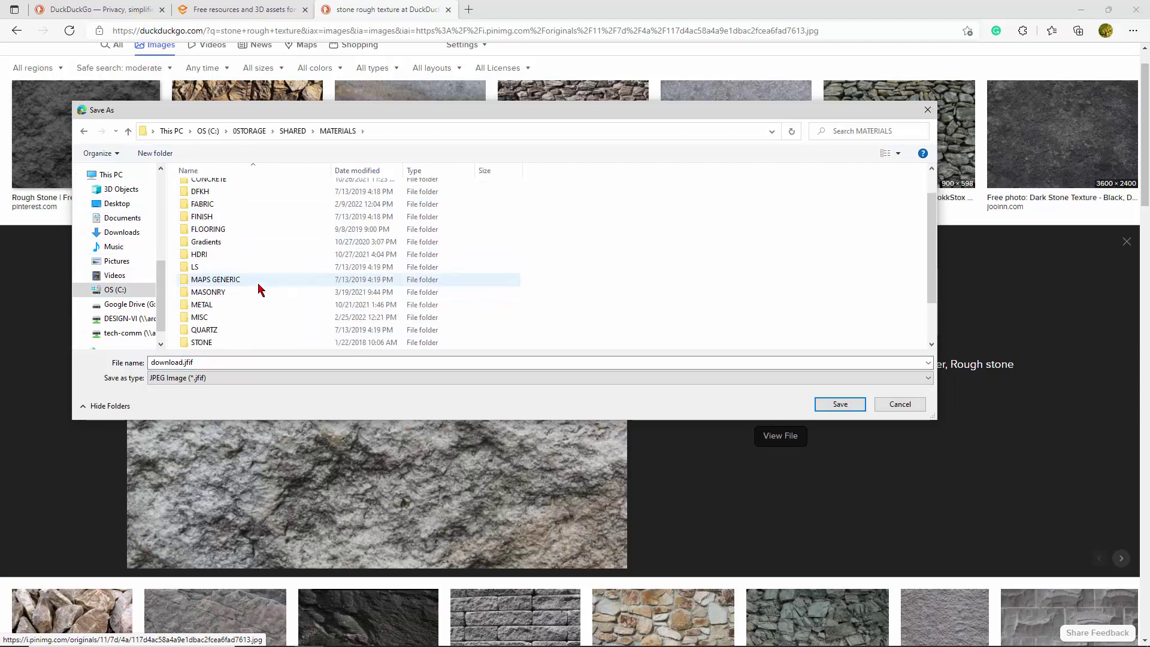
{"action": "scroll", "coordinate": [258, 289], "scroll_direction": "down", "scroll_amount": 2}
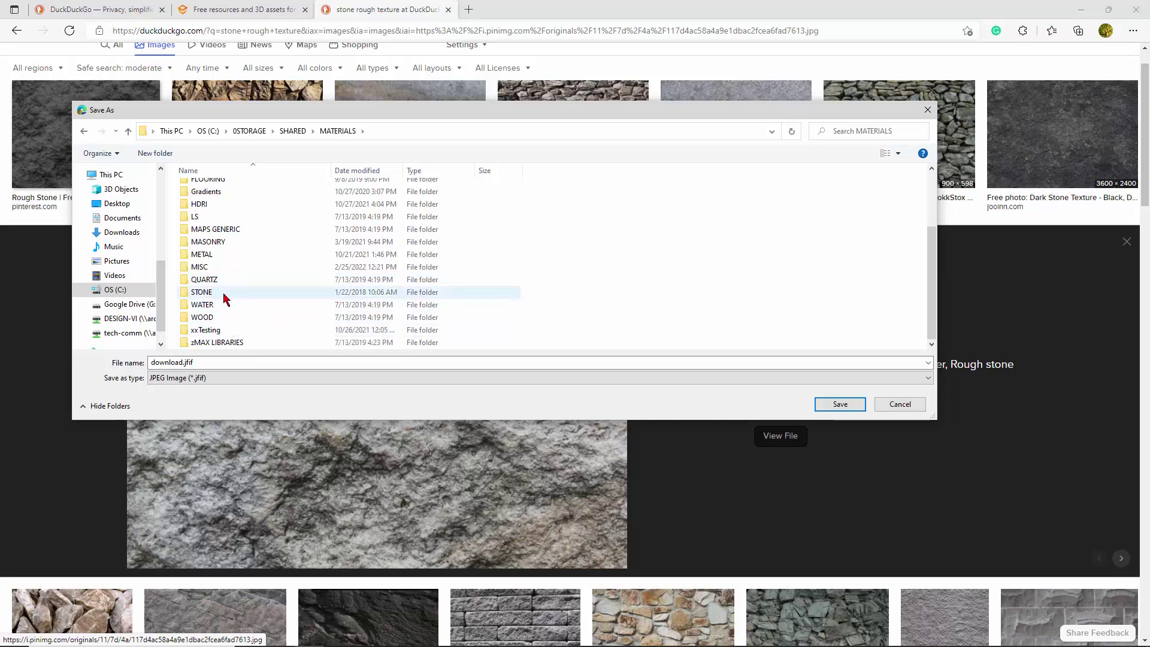
{"action": "double_click", "coordinate": [226, 297]}
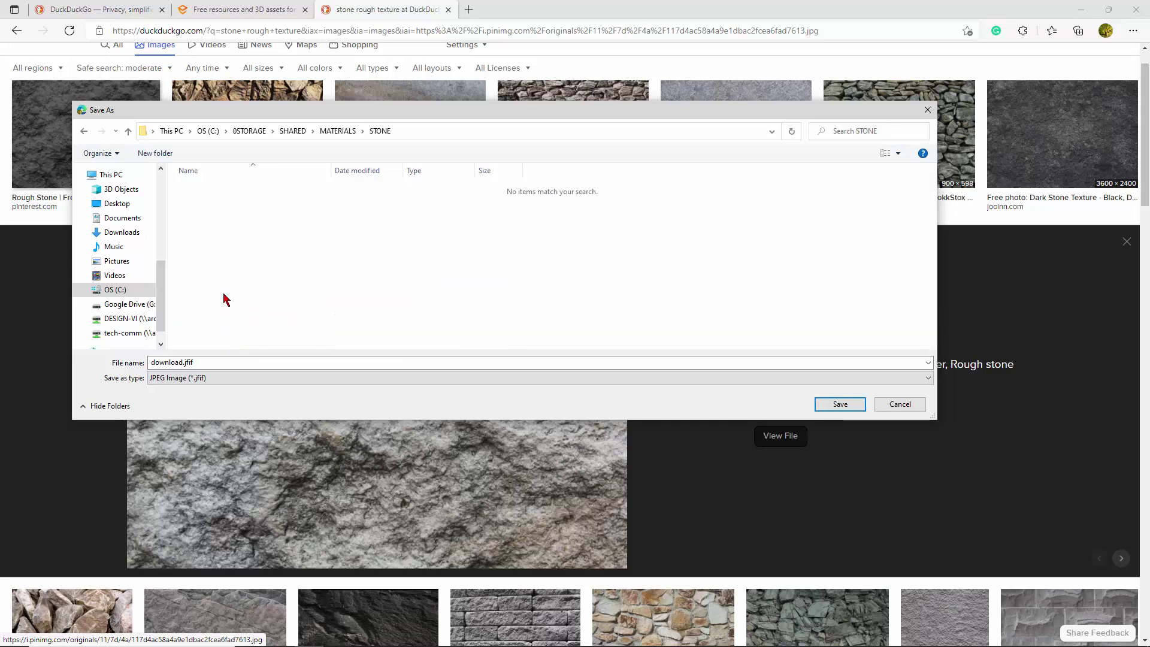
- Create a subfolder named Roughness inside the STONE folder and open it
{"action": "right_click", "coordinate": [269, 259]}
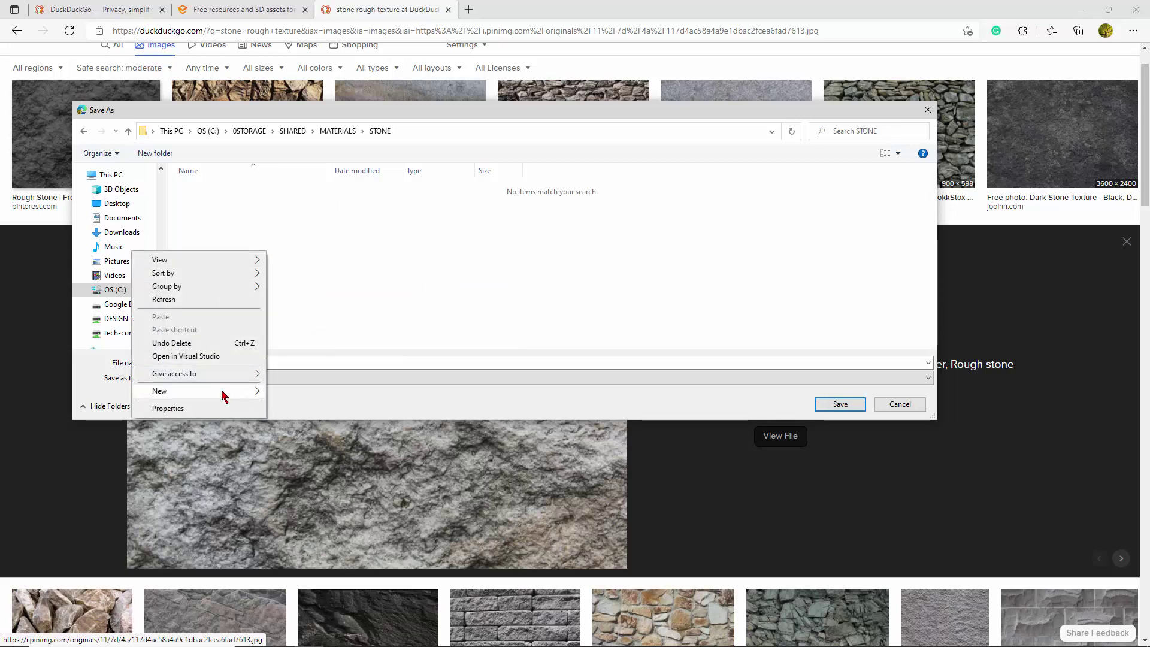
{"action": "mouse_move", "coordinate": [223, 392]}
{"action": "left_click", "coordinate": [292, 394]}
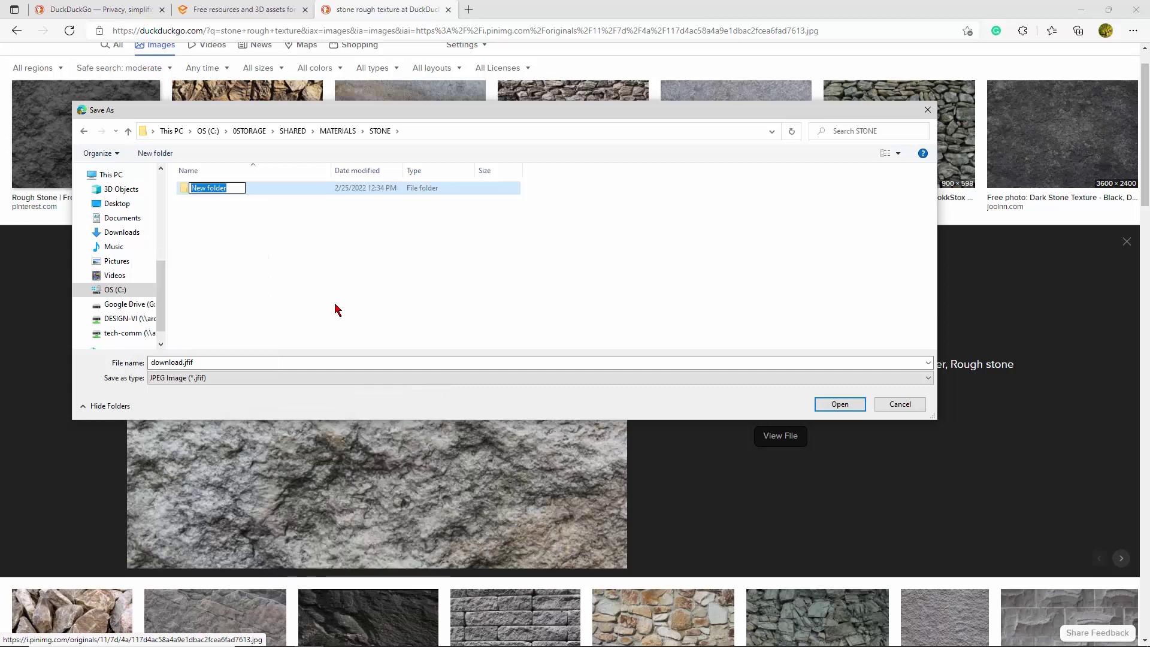
{"action": "type", "text": "Roughness"}
{"action": "key", "text": "Return"}
{"action": "double_click", "coordinate": [226, 193]}
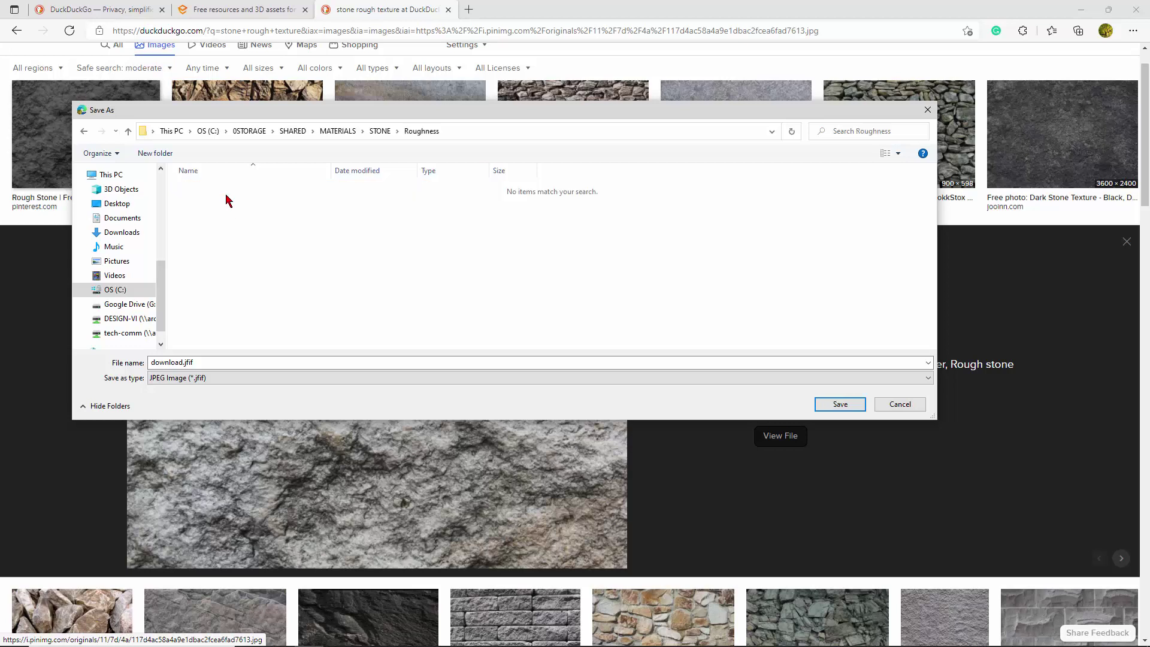
- Save the image as roughness.jpg in the Roughness folder and minimize the browser
{"action": "double_click", "coordinate": [176, 362]}
{"action": "left_click_drag", "start_coordinate": [144, 362], "coordinate": [133, 357]}
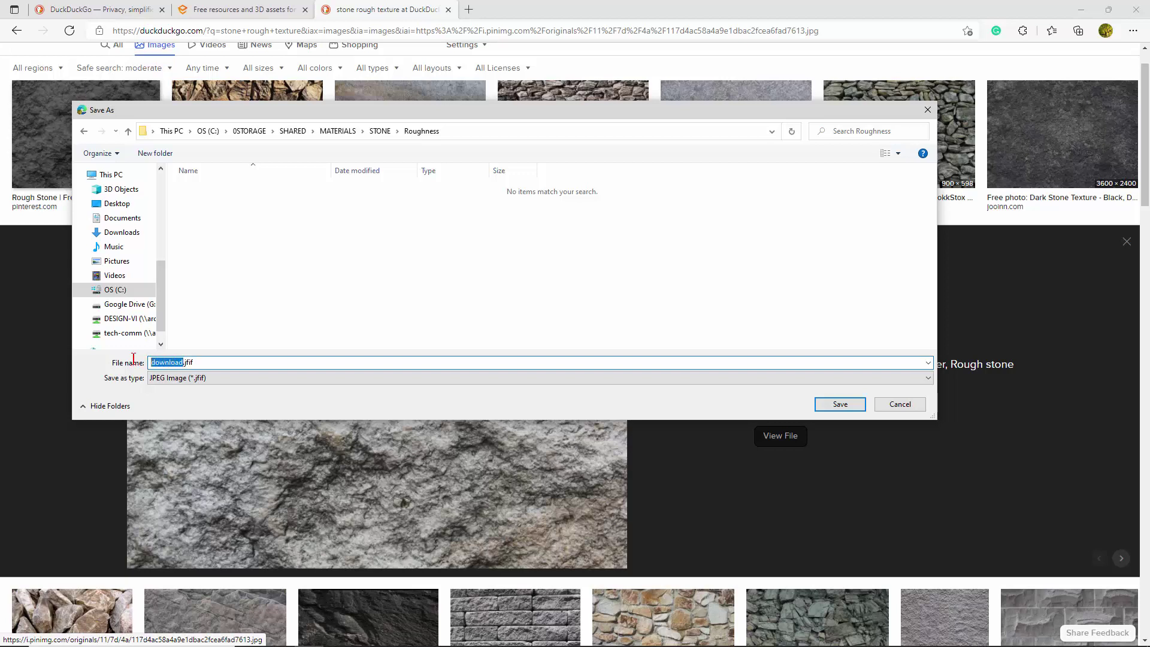
{"action": "type", "text": "roughness.jpg"}
{"action": "left_click", "coordinate": [840, 404]}
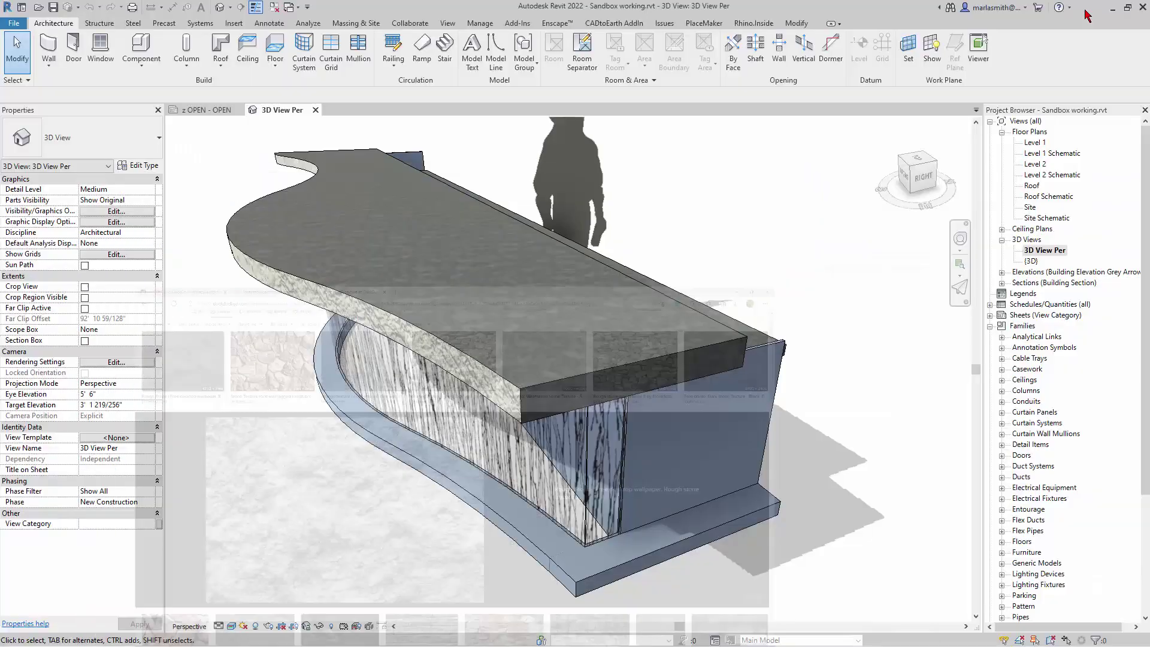
{"action": "left_click", "coordinate": [1085, 10]}
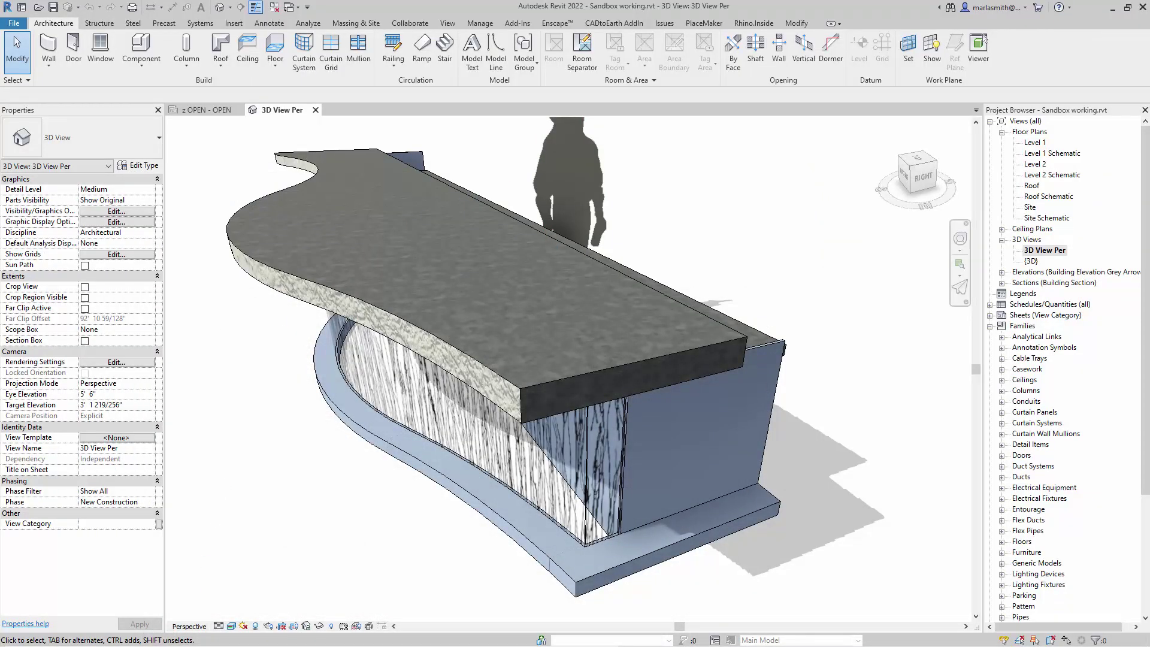
- Switch to Photoshop and open roughness.jpg from C:\0STORAGE\SHARED\MATERIALS\STONE\Roughness
{"action": "key", "text": "alt+Tab"}
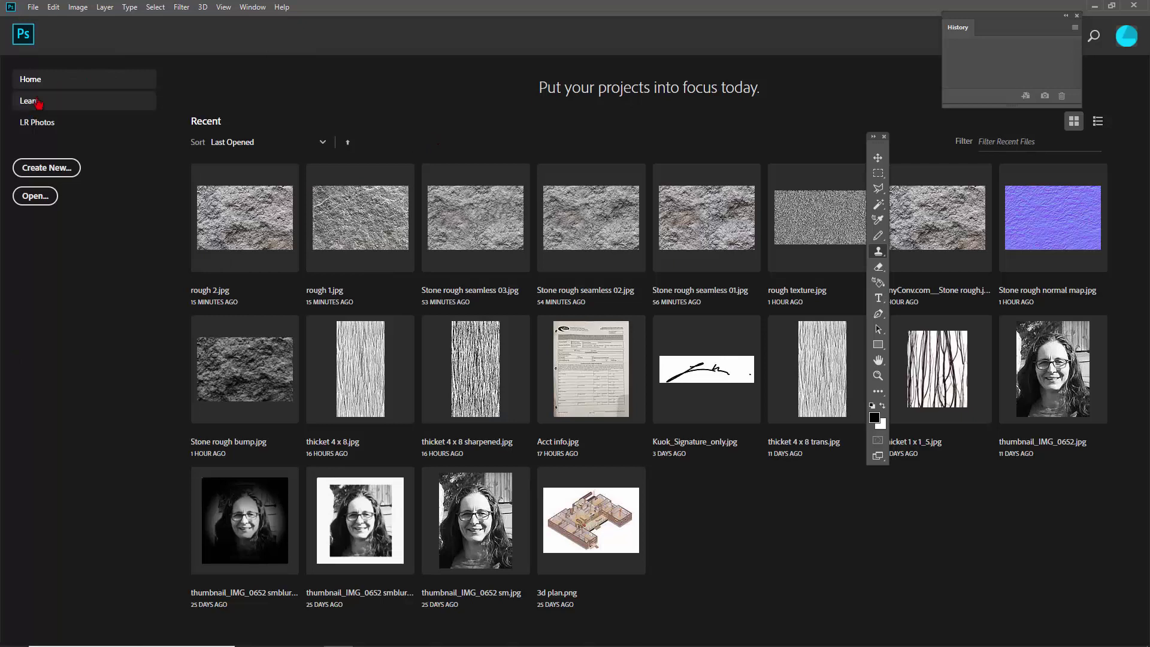
{"action": "left_click", "coordinate": [24, 200]}
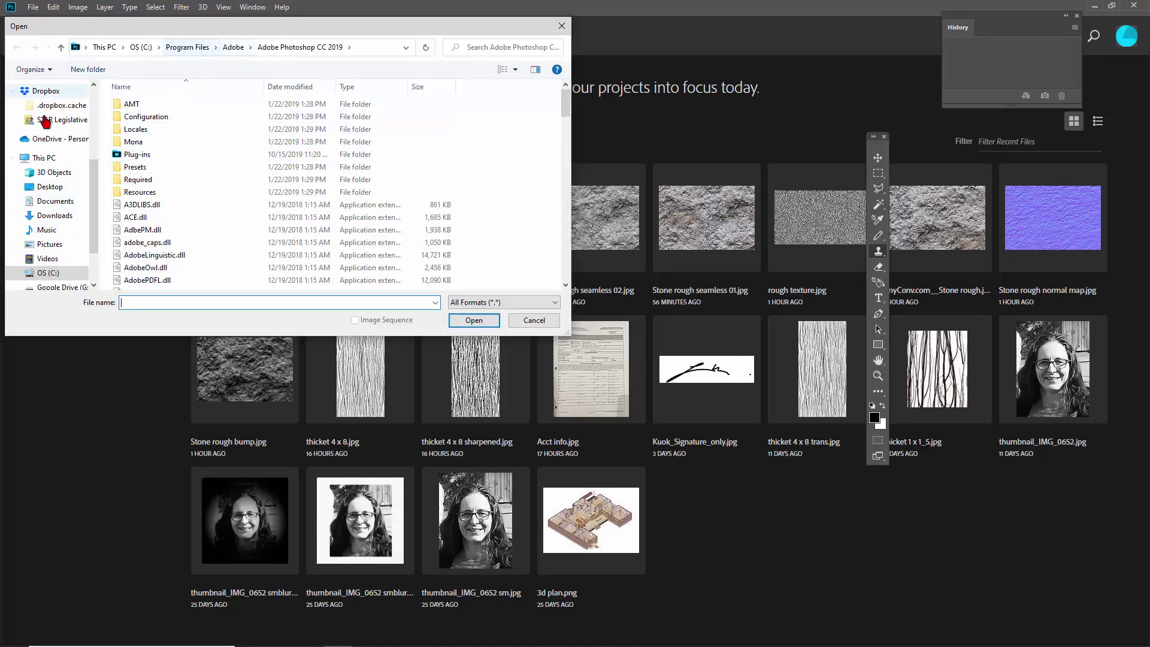
{"action": "left_click", "coordinate": [45, 274]}
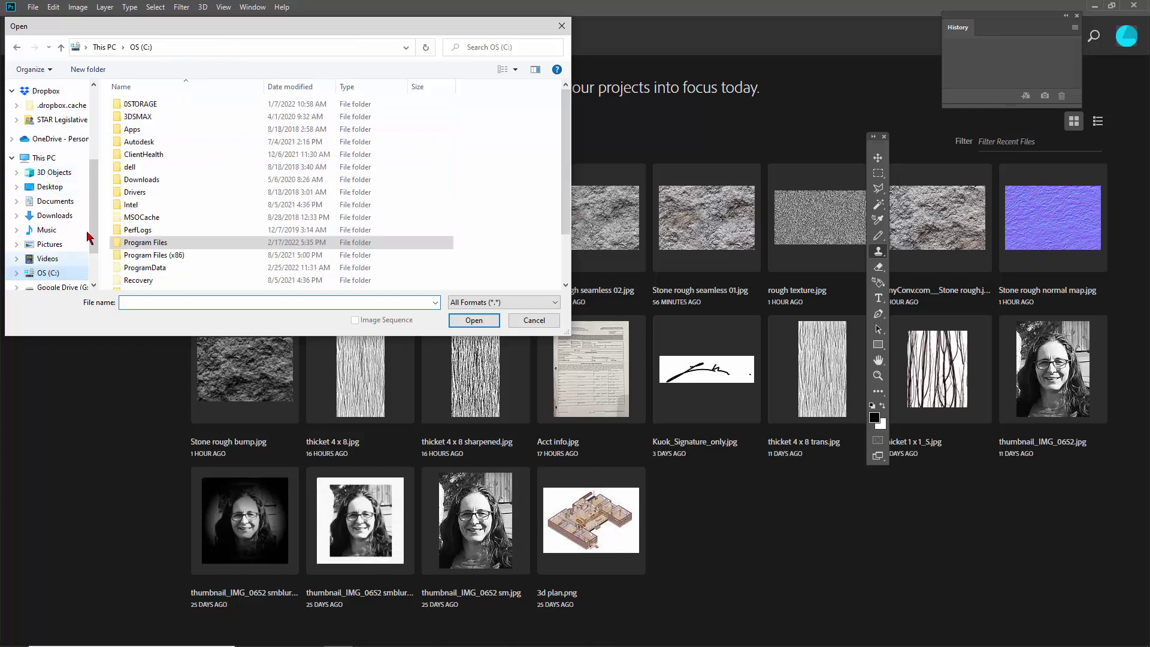
{"action": "double_click", "coordinate": [151, 106]}
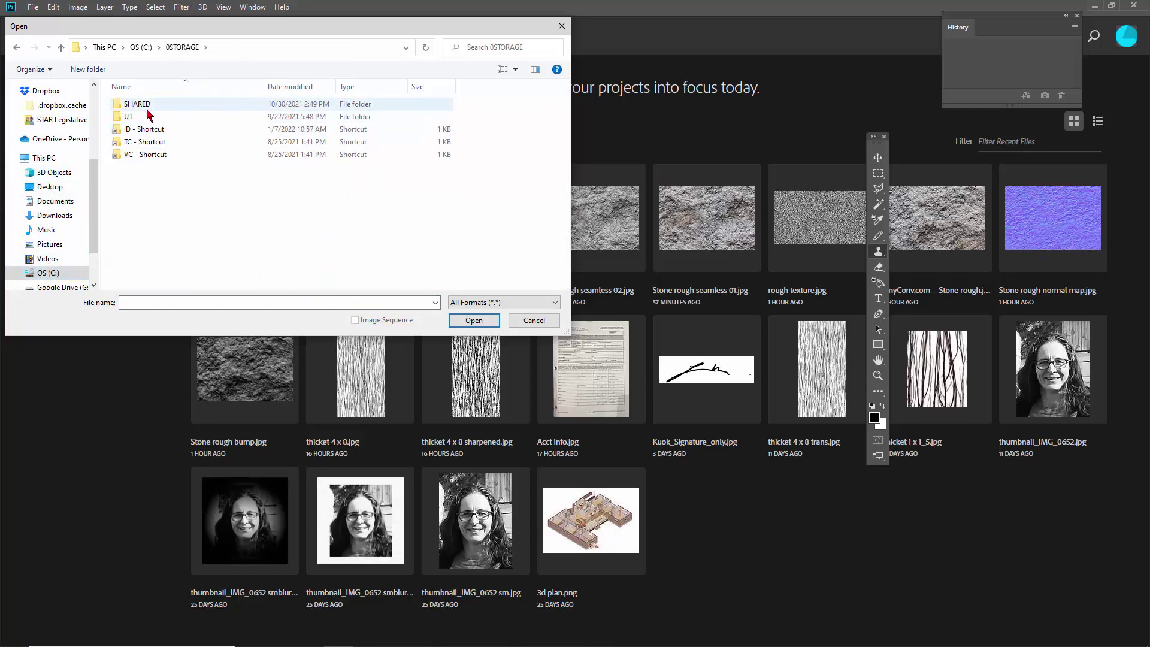
{"action": "double_click", "coordinate": [143, 104]}
{"action": "double_click", "coordinate": [144, 130]}
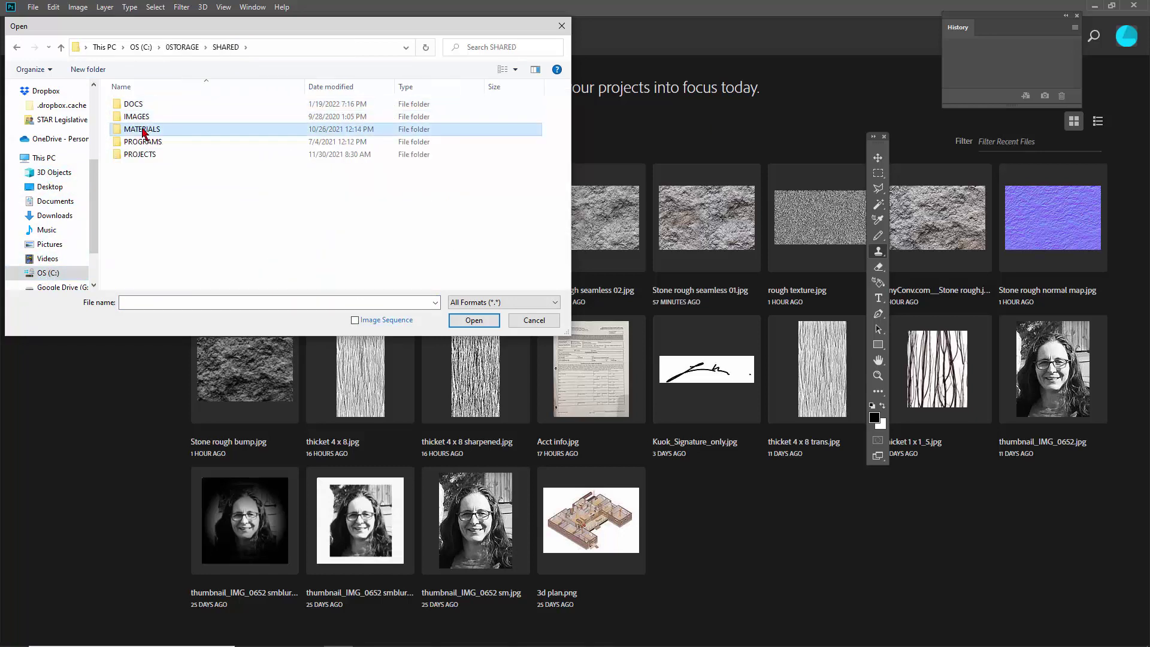
{"action": "scroll", "coordinate": [146, 257], "scroll_direction": "down", "scroll_amount": 2}
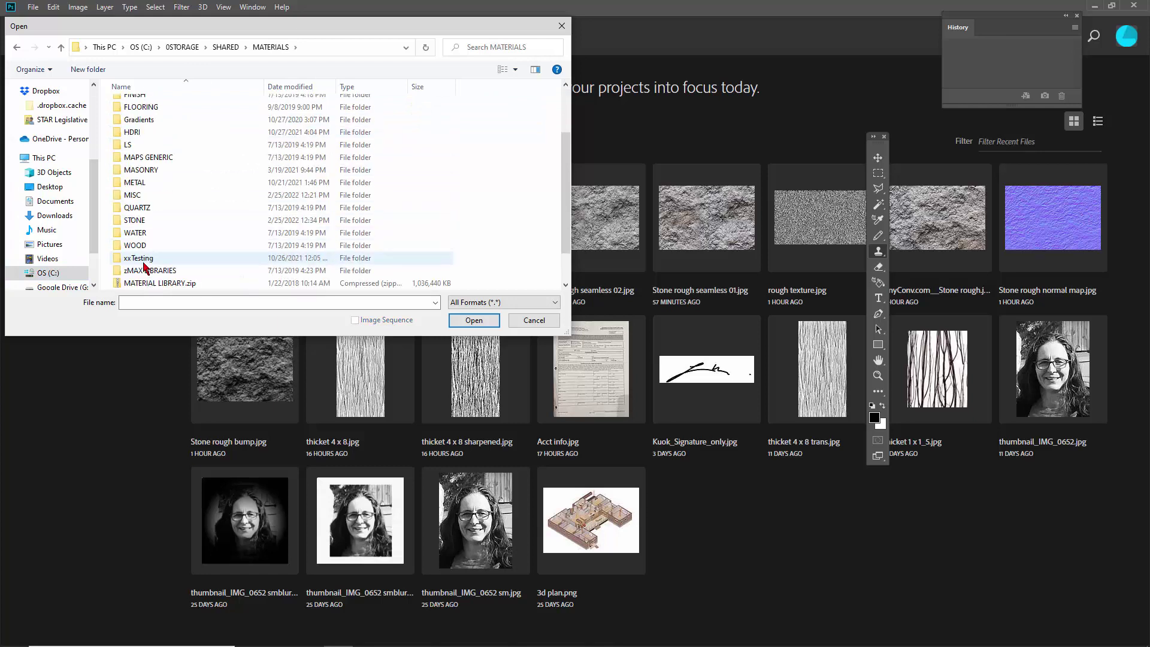
{"action": "double_click", "coordinate": [145, 220]}
{"action": "double_click", "coordinate": [151, 114]}
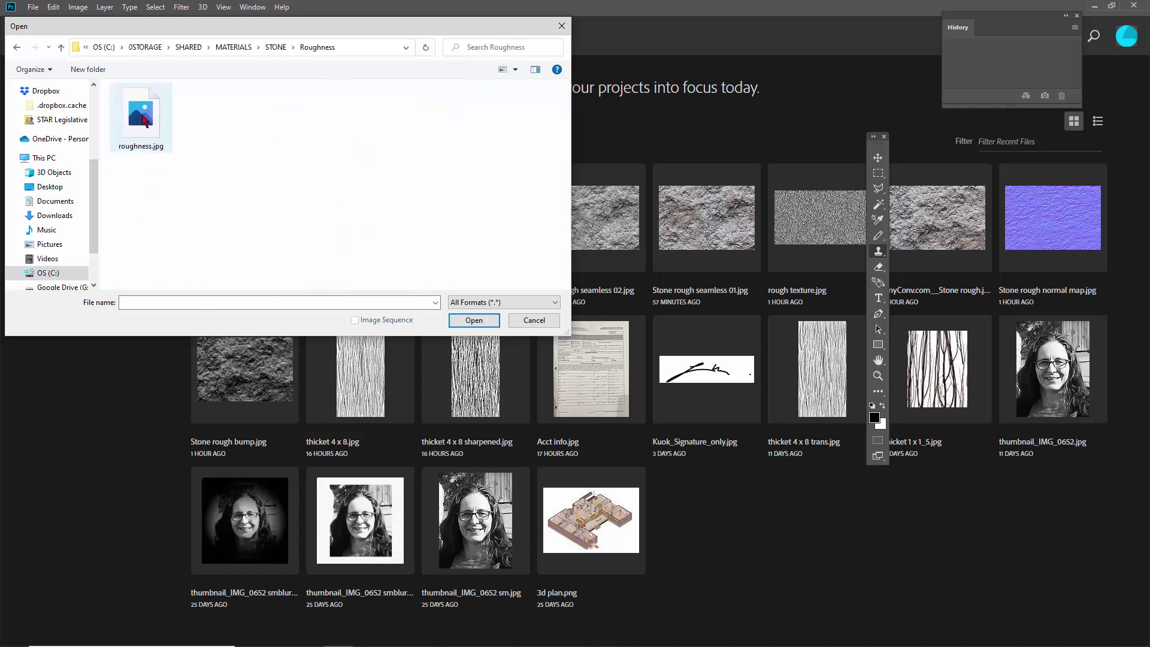
{"action": "left_click", "coordinate": [143, 120]}
{"action": "left_click", "coordinate": [473, 323]}
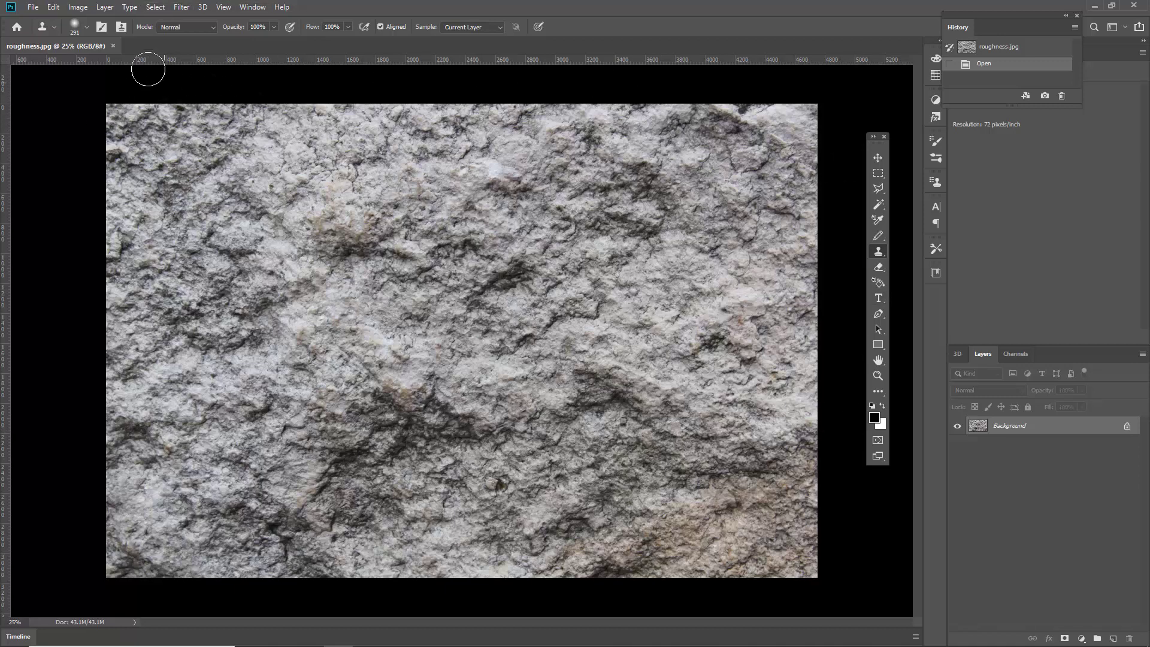
- Apply an Offset filter to the stone image with 2041 px horizontal, 1524 px vertical and wrap-around edges
{"action": "left_click", "coordinate": [182, 7]}
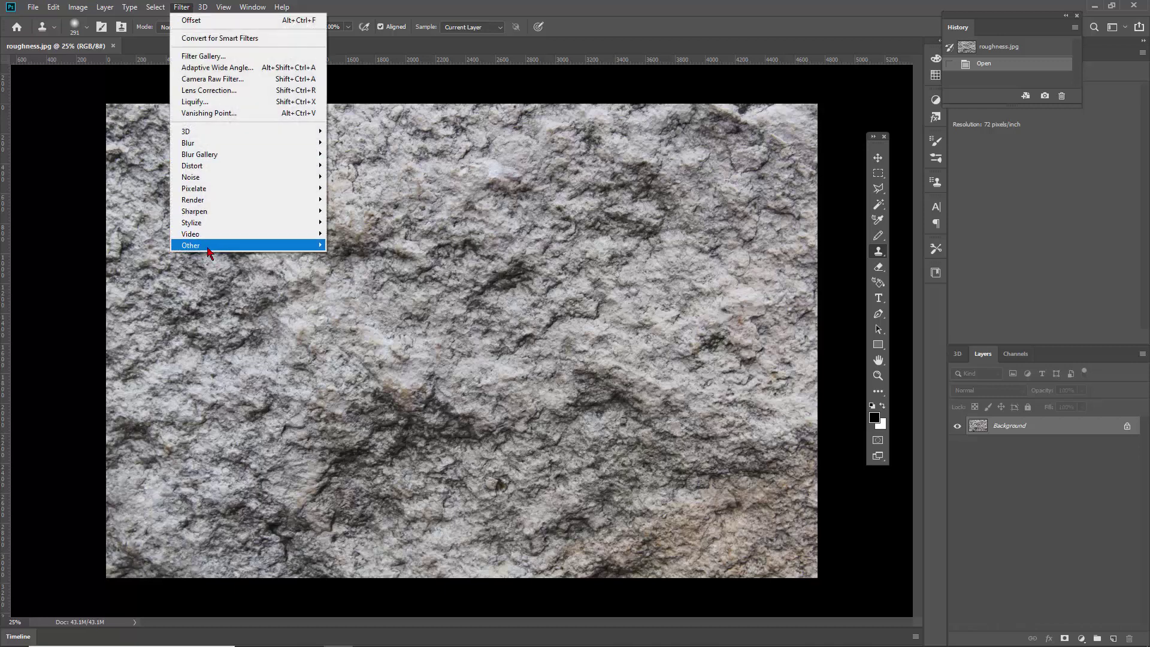
{"action": "mouse_move", "coordinate": [210, 245]}
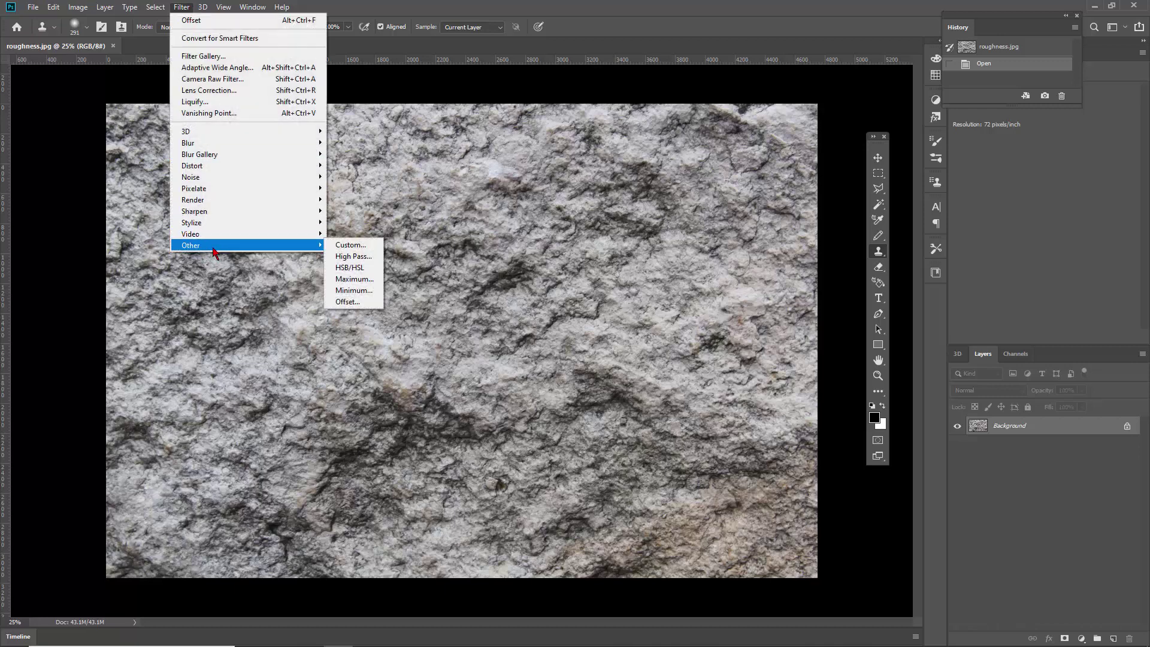
{"action": "left_click", "coordinate": [352, 302]}
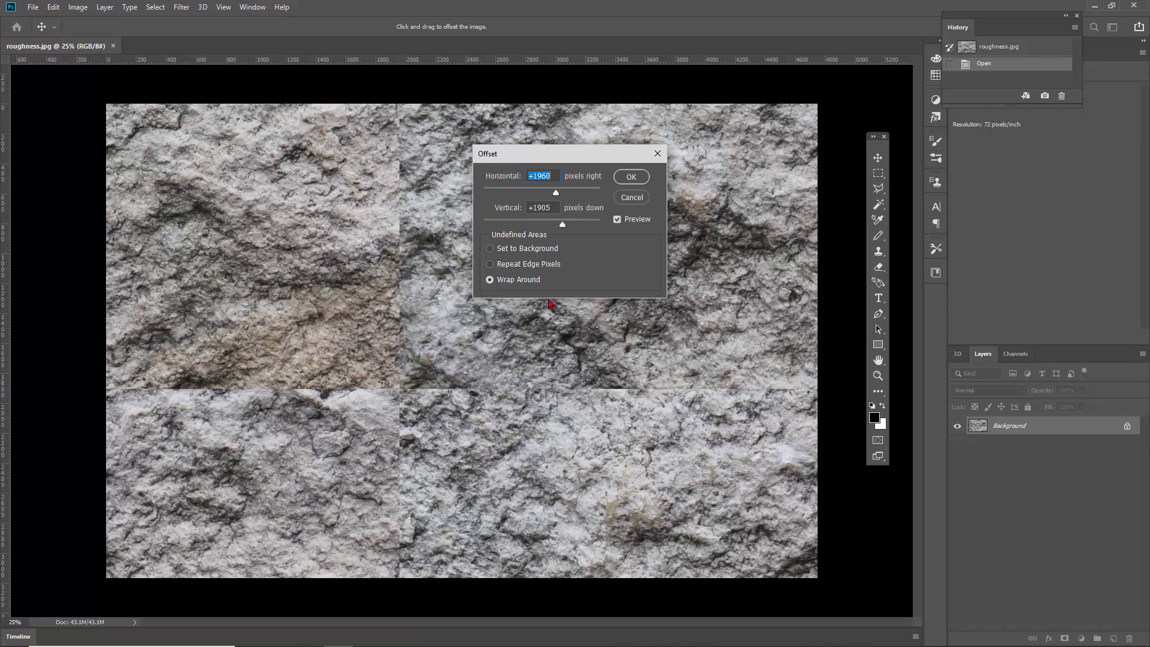
{"action": "left_click_drag", "start_coordinate": [556, 198], "coordinate": [558, 226]}
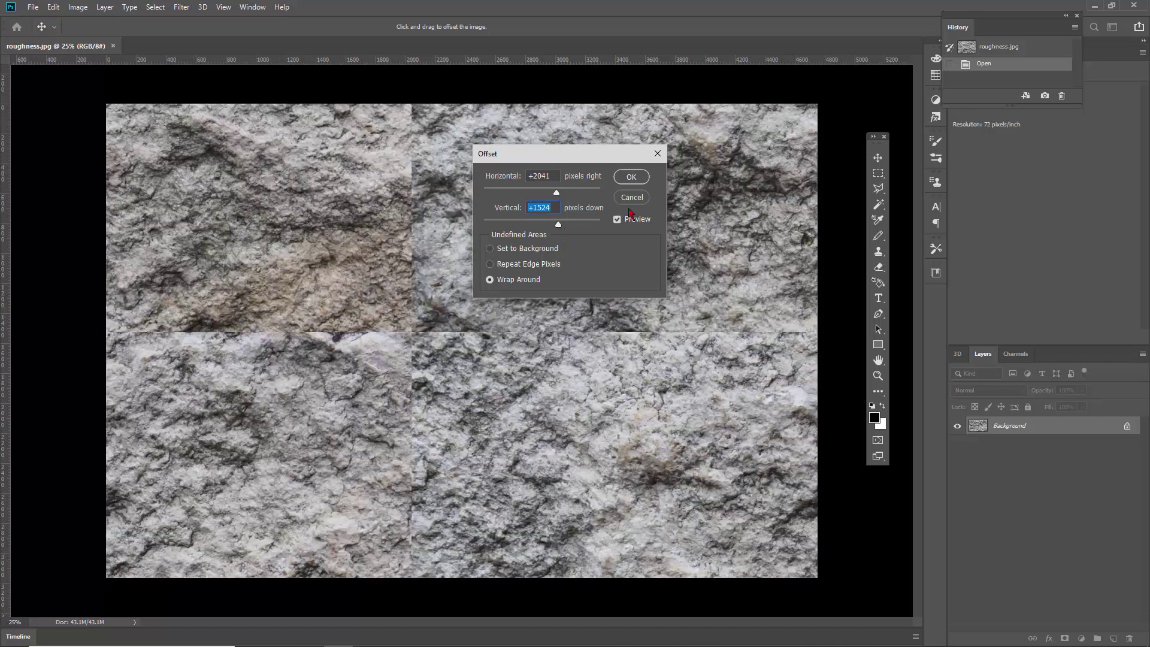
{"action": "left_click", "coordinate": [639, 179]}
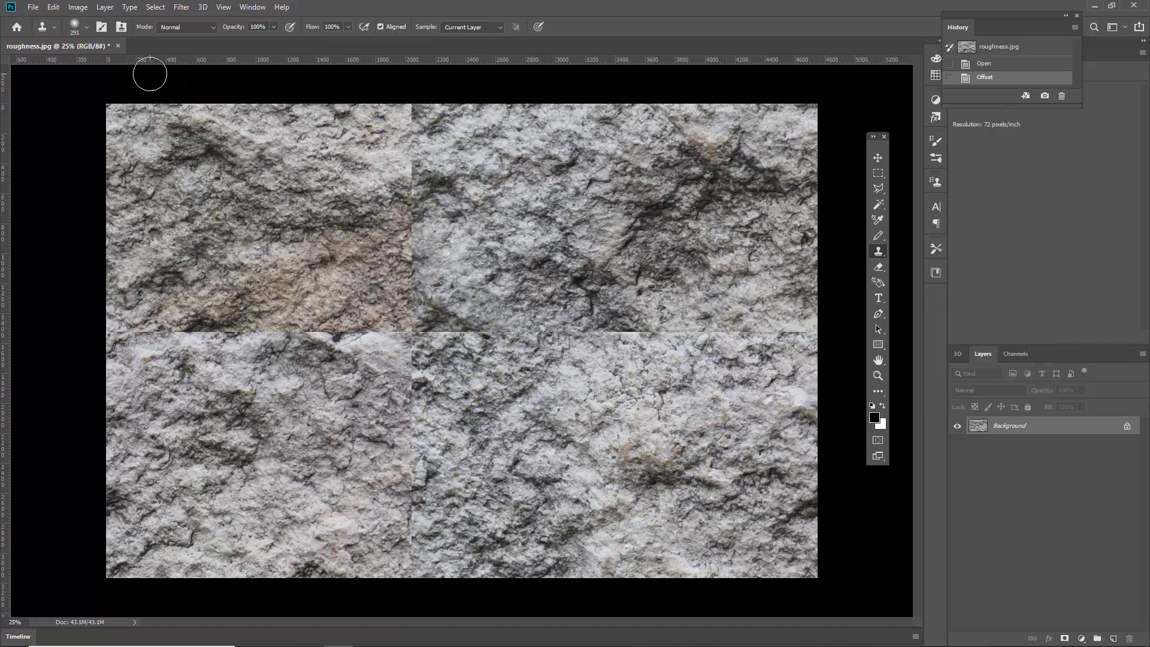
- Set the Clone Stamp brush to about 275 px and clone stone texture over the upper vertical seam and left horizontal seam
{"action": "right_click", "coordinate": [326, 247]}
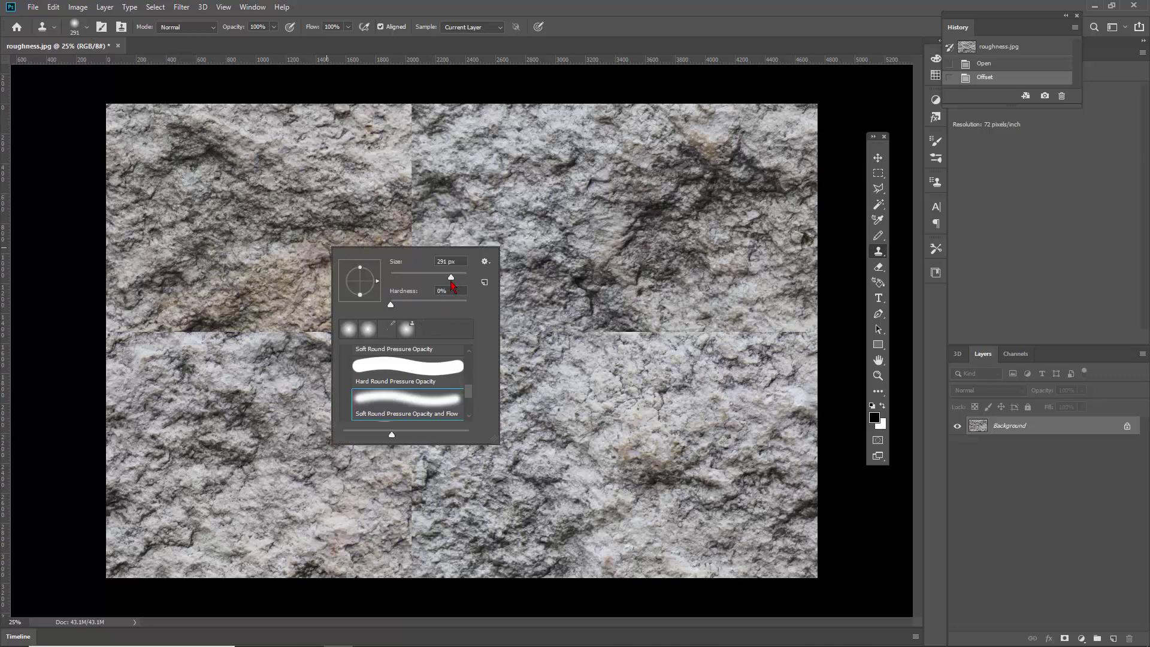
{"action": "left_click_drag", "start_coordinate": [451, 279], "coordinate": [448, 279]}
{"action": "left_click", "coordinate": [339, 156], "text": "alt"}
{"action": "left_click", "coordinate": [406, 154]}
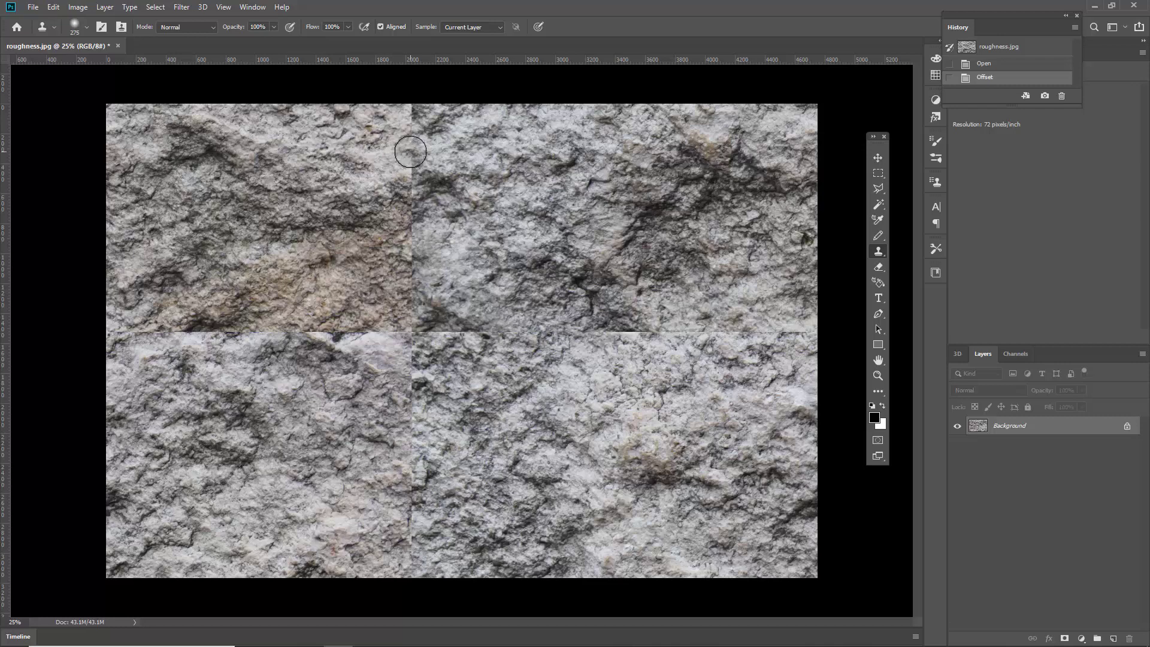
{"action": "left_click_drag", "start_coordinate": [407, 147], "coordinate": [415, 123]}
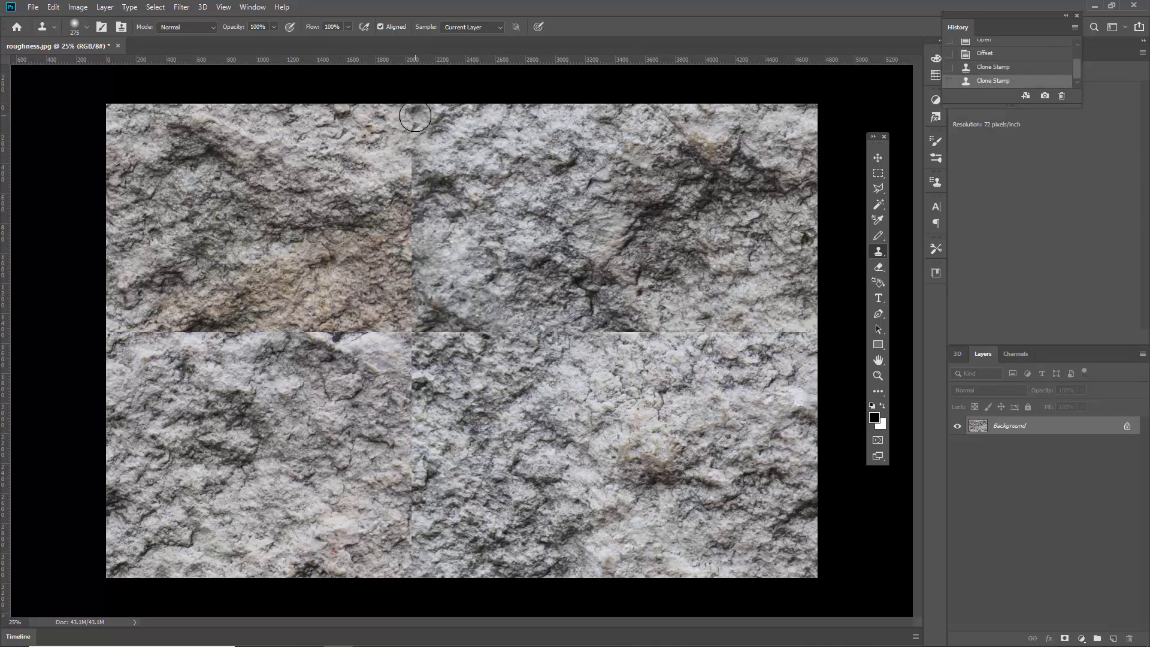
{"action": "left_click", "coordinate": [412, 180]}
{"action": "left_click", "coordinate": [412, 175]}
{"action": "mouse_move", "coordinate": [412, 175]}
{"action": "left_mouse_down"}
{"action": "mouse_move", "coordinate": [410, 323]}
{"action": "mouse_move", "coordinate": [336, 336]}
{"action": "mouse_move", "coordinate": [353, 339]}
{"action": "mouse_move", "coordinate": [206, 335]}
{"action": "mouse_move", "coordinate": [309, 314]}
{"action": "mouse_move", "coordinate": [305, 327]}
{"action": "mouse_move", "coordinate": [267, 333]}
{"action": "mouse_move", "coordinate": [127, 331]}
{"action": "left_mouse_up"}
- Clone stone texture over the remaining seams at the centre, along the lower vertical line and the right horizontal line
{"action": "left_click", "coordinate": [479, 352], "text": "alt"}
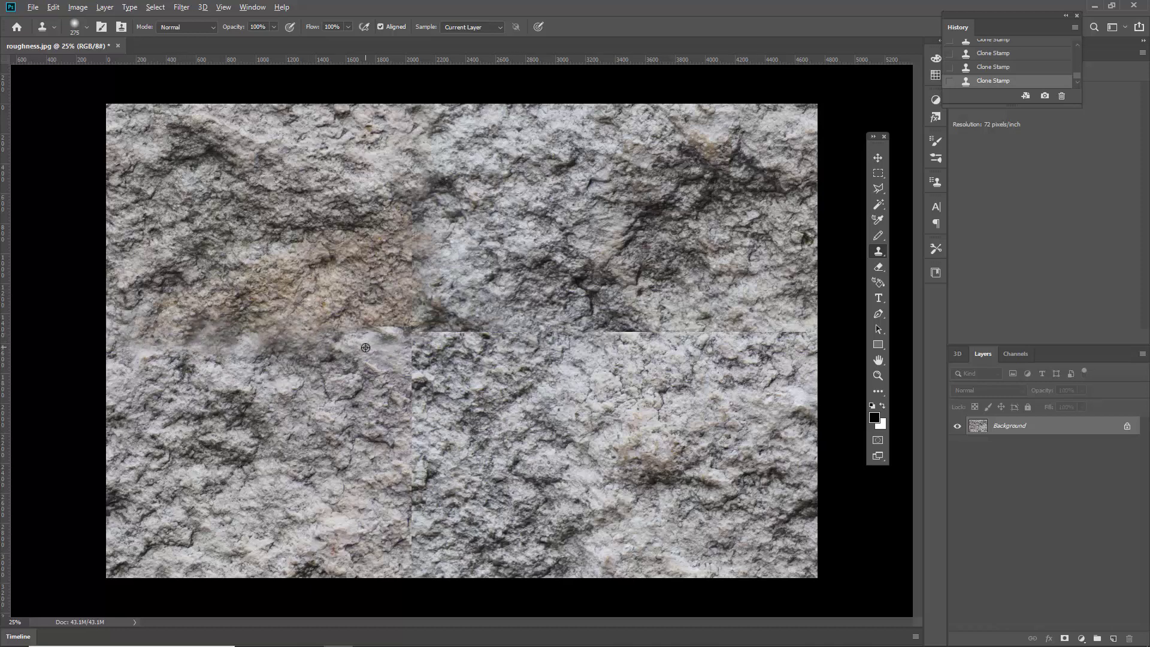
{"action": "left_click_drag", "start_coordinate": [366, 349], "coordinate": [384, 332]}
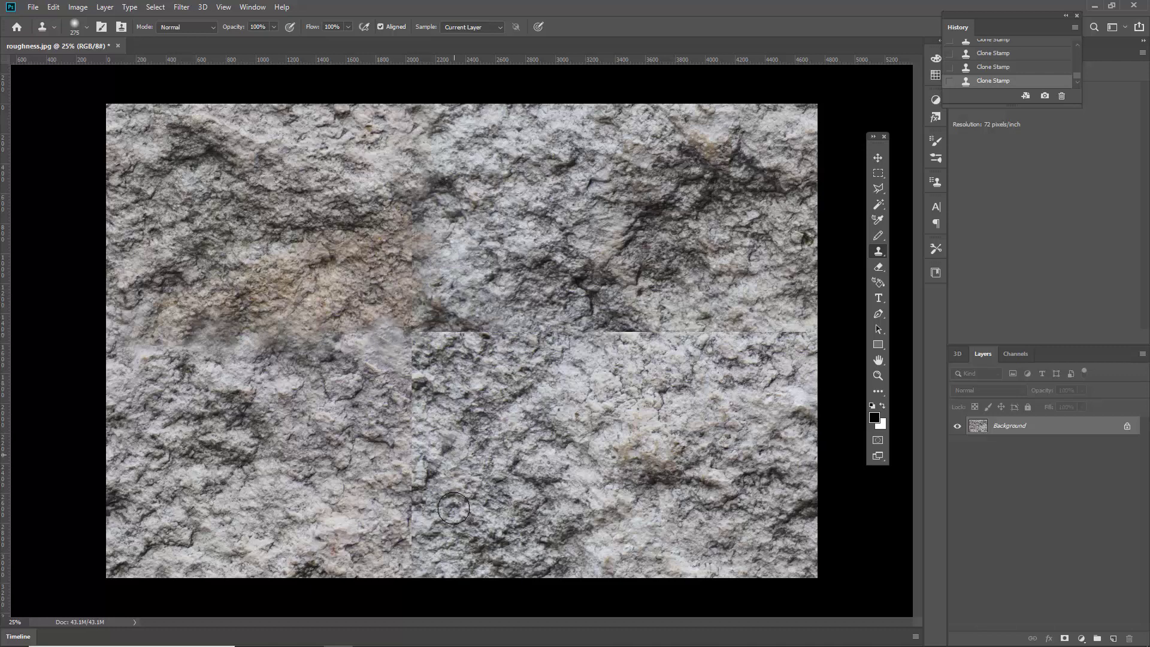
{"action": "mouse_move", "coordinate": [420, 543]}
{"action": "left_mouse_down"}
{"action": "mouse_move", "coordinate": [410, 351]}
{"action": "mouse_move", "coordinate": [438, 336]}
{"action": "mouse_move", "coordinate": [479, 340]}
{"action": "mouse_move", "coordinate": [413, 336]}
{"action": "left_mouse_up"}
{"action": "mouse_move", "coordinate": [672, 330]}
{"action": "left_mouse_down"}
{"action": "mouse_move", "coordinate": [614, 333]}
{"action": "mouse_move", "coordinate": [805, 333]}
{"action": "mouse_move", "coordinate": [775, 353]}
{"action": "mouse_move", "coordinate": [761, 390]}
{"action": "mouse_move", "coordinate": [800, 334]}
{"action": "left_mouse_up"}
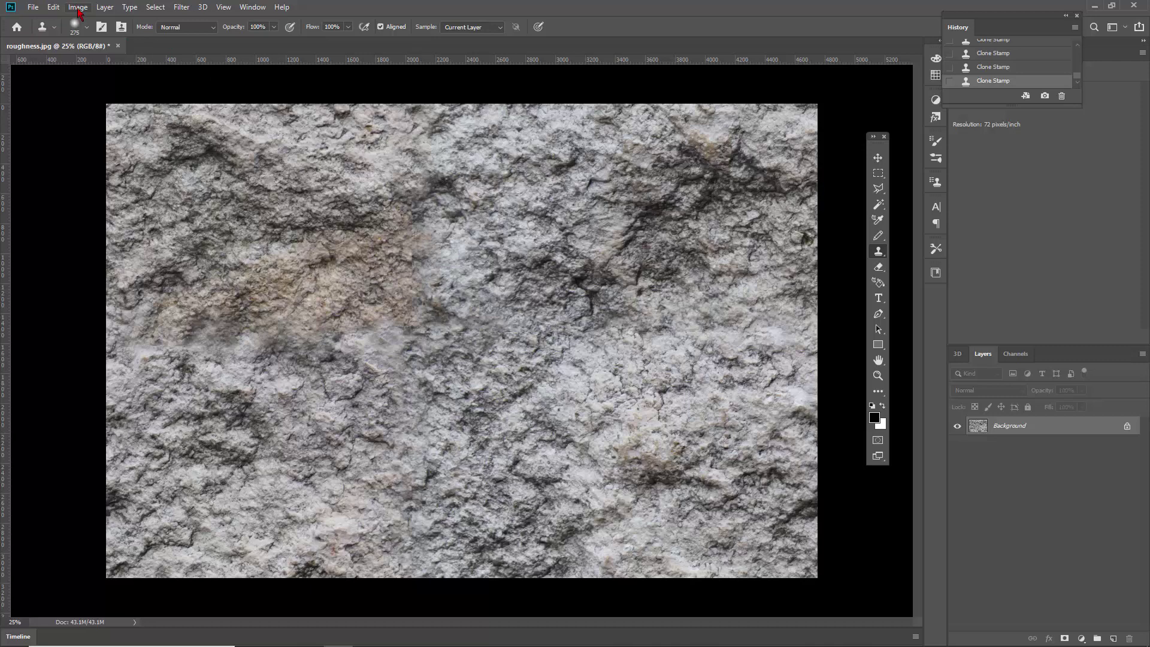
- Start generating a bump map from the retouched stone image, keeping the image visible beside the settings
{"action": "left_click", "coordinate": [78, 8]}
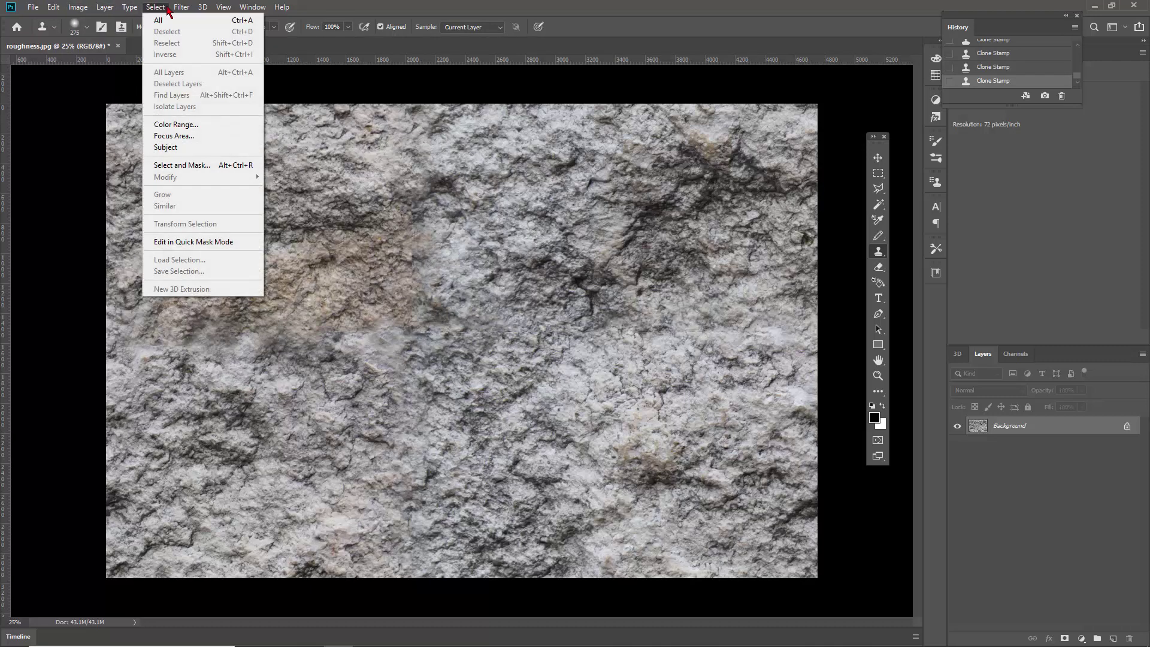
{"action": "mouse_move", "coordinate": [182, 8]}
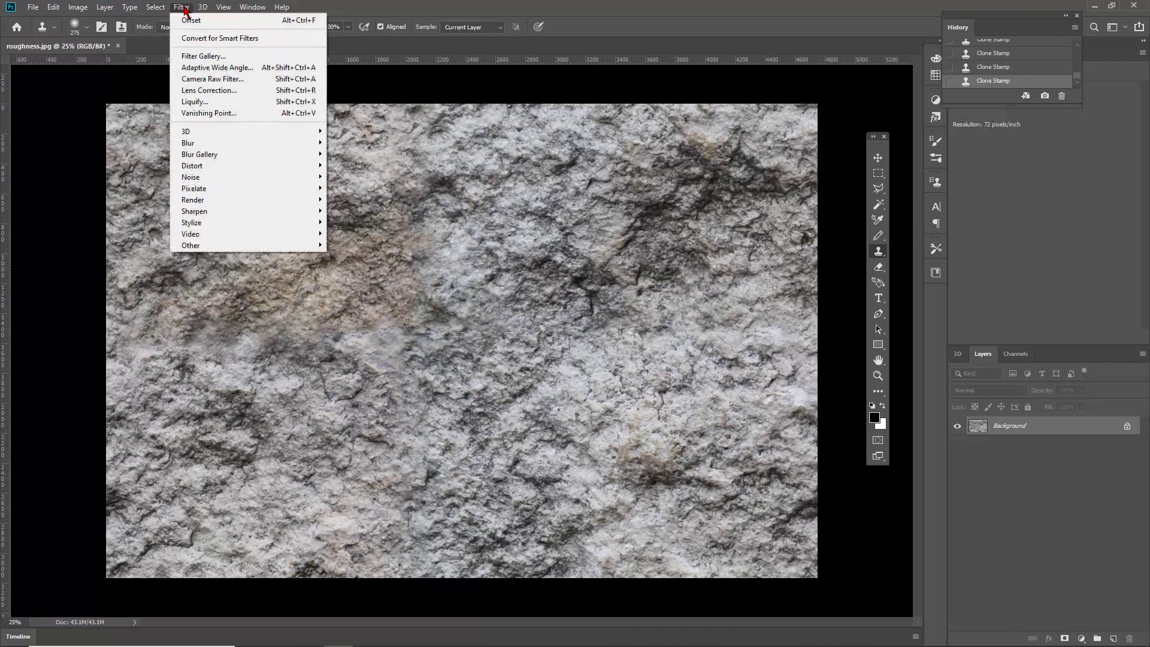
{"action": "mouse_move", "coordinate": [190, 134]}
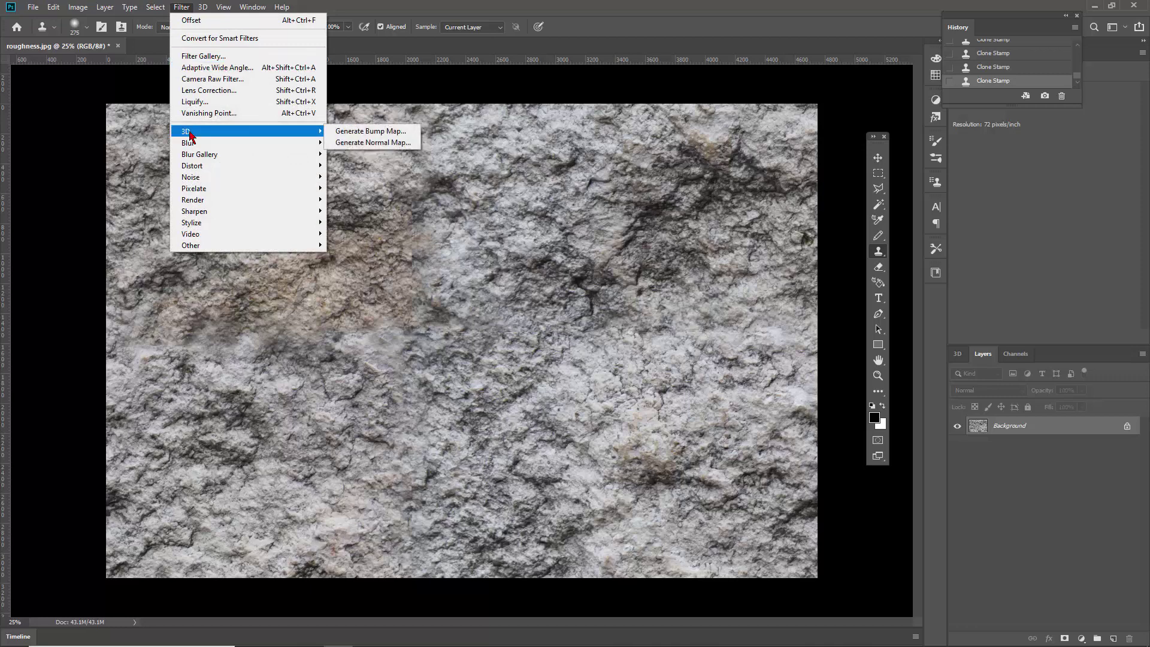
{"action": "left_click", "coordinate": [348, 135]}
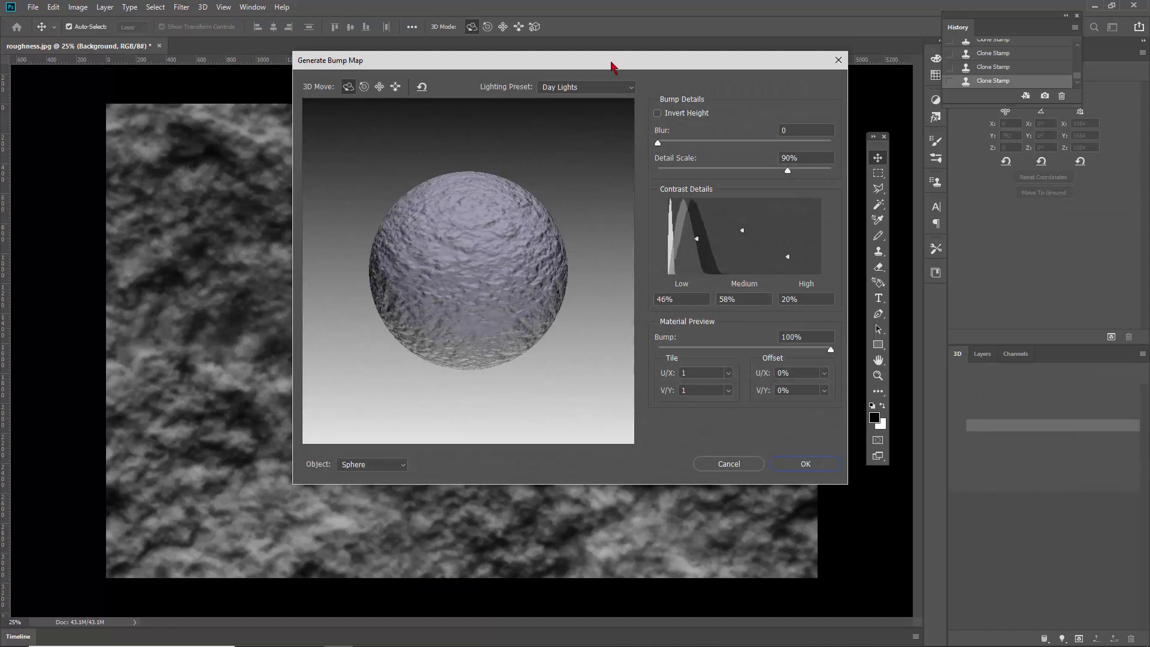
{"action": "left_click_drag", "start_coordinate": [611, 66], "coordinate": [765, 200]}
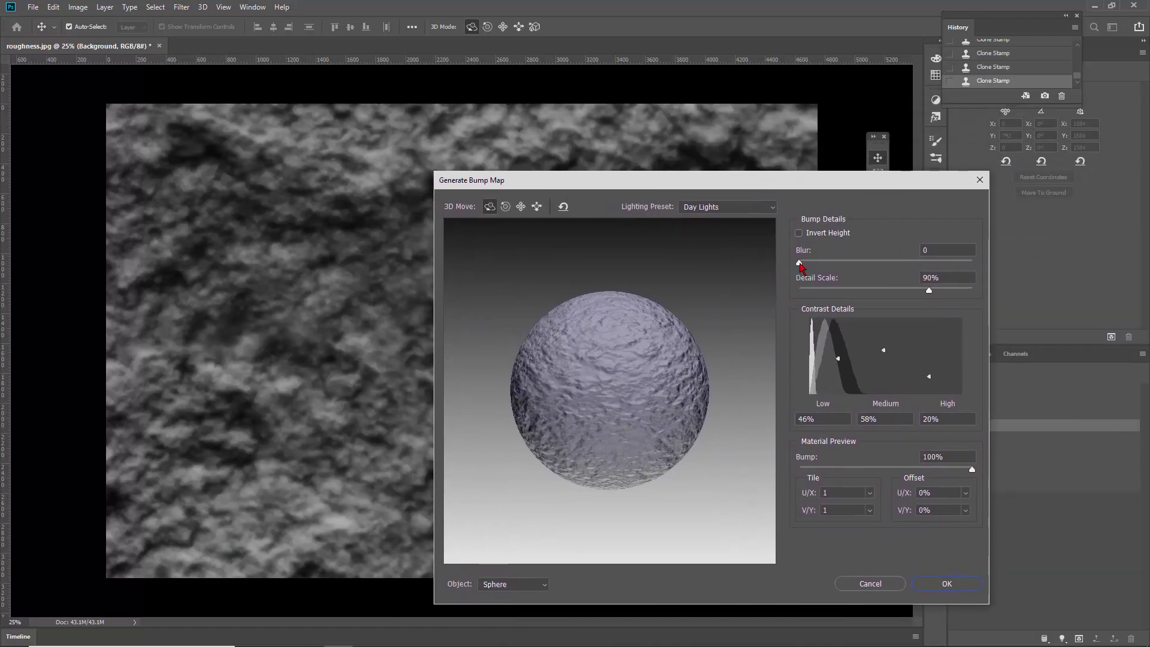
- Try a blur of 12.3 on the bump map and reset it to 0
{"action": "left_click_drag", "start_coordinate": [800, 266], "coordinate": [844, 273]}
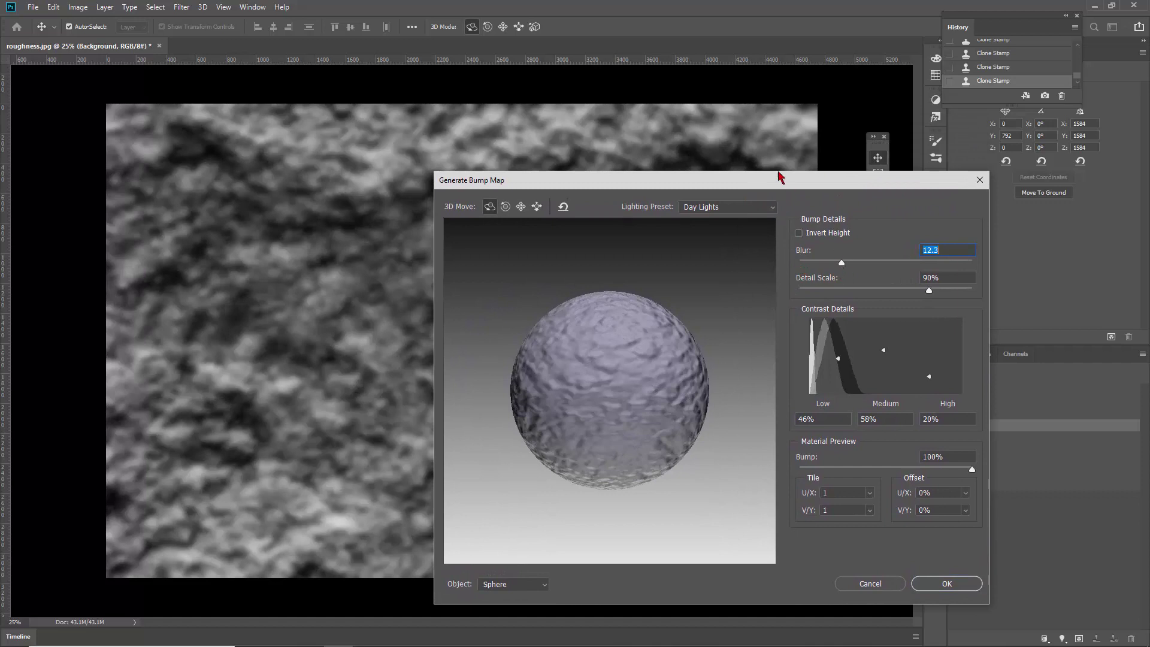
{"action": "left_click_drag", "start_coordinate": [775, 187], "coordinate": [665, 113]}
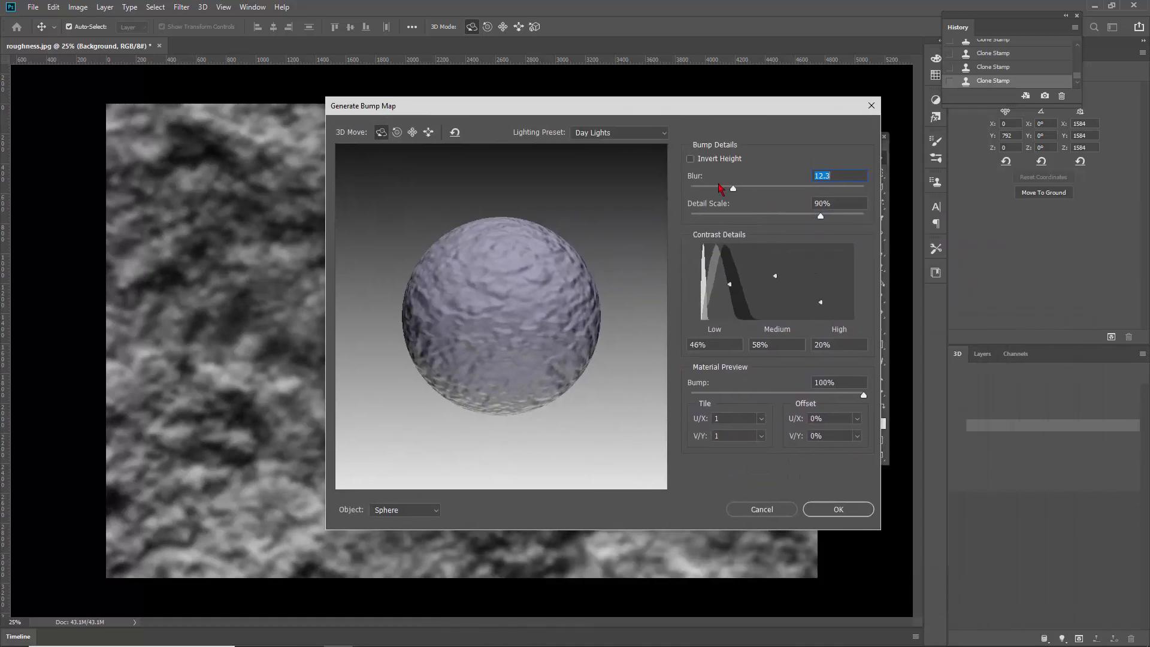
{"action": "left_click_drag", "start_coordinate": [733, 190], "coordinate": [687, 193]}
- Generate the bump map with a detail scale of 120%, low contrast of 23% and medium contrast of 17%
{"action": "left_click_drag", "start_coordinate": [820, 216], "coordinate": [882, 226]}
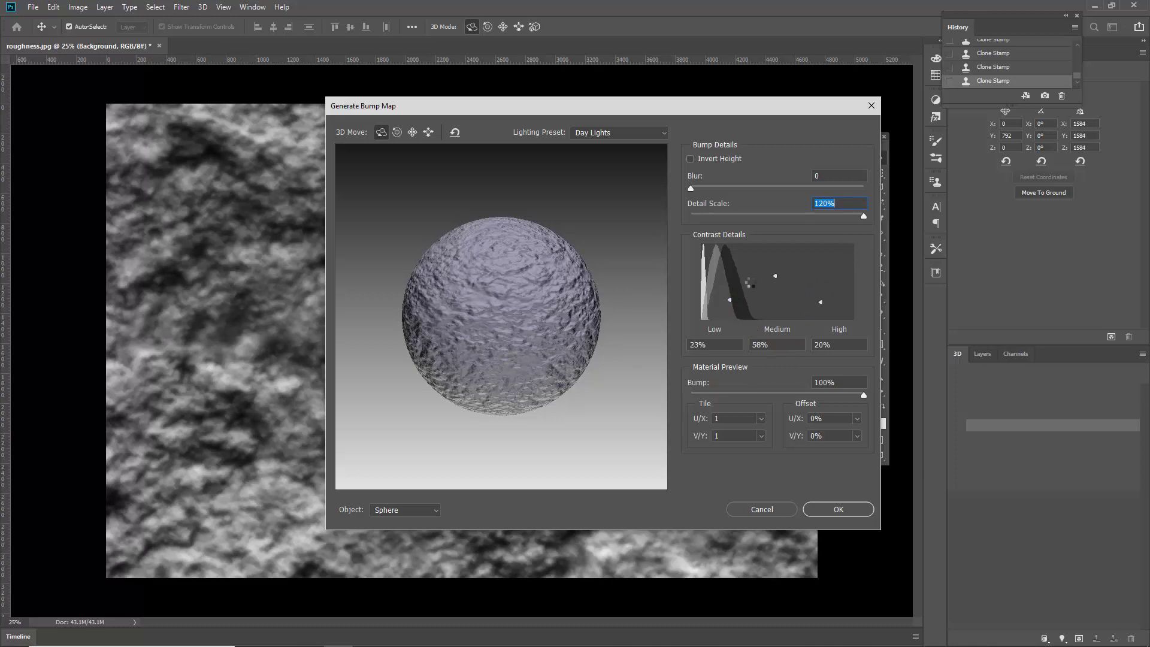
{"action": "key", "text": "Tab"}
{"action": "key", "text": "Tab"}
{"action": "left_click_drag", "start_coordinate": [604, 111], "coordinate": [500, 122]}
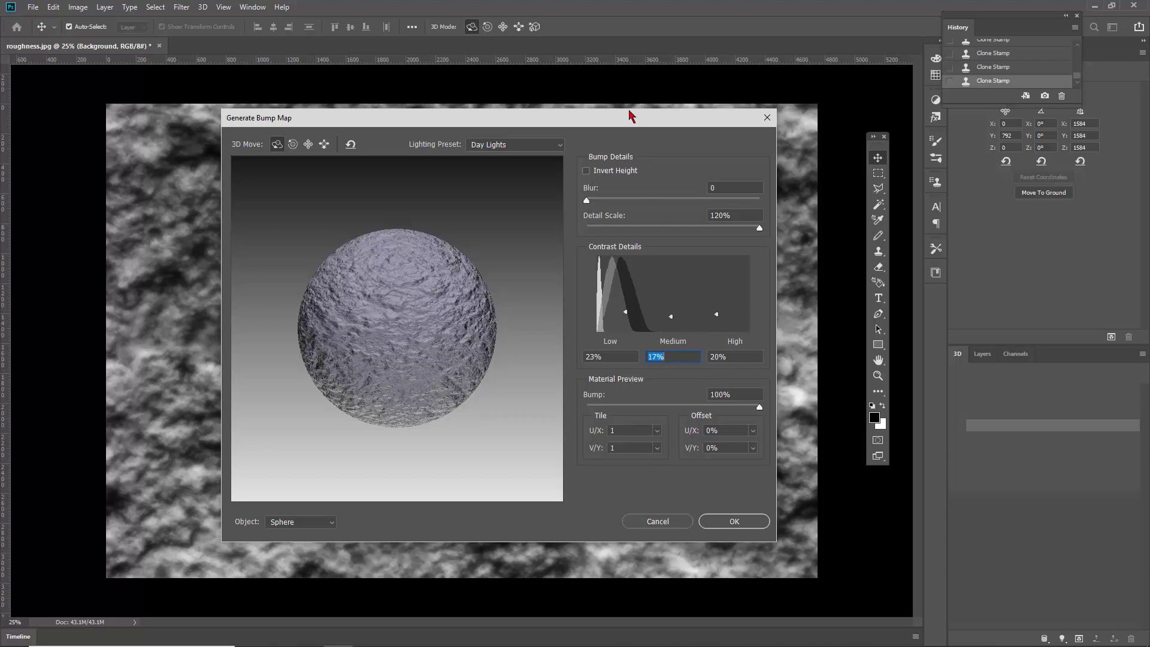
{"action": "left_click_drag", "start_coordinate": [627, 126], "coordinate": [646, 107]}
{"action": "left_click", "coordinate": [752, 503]}
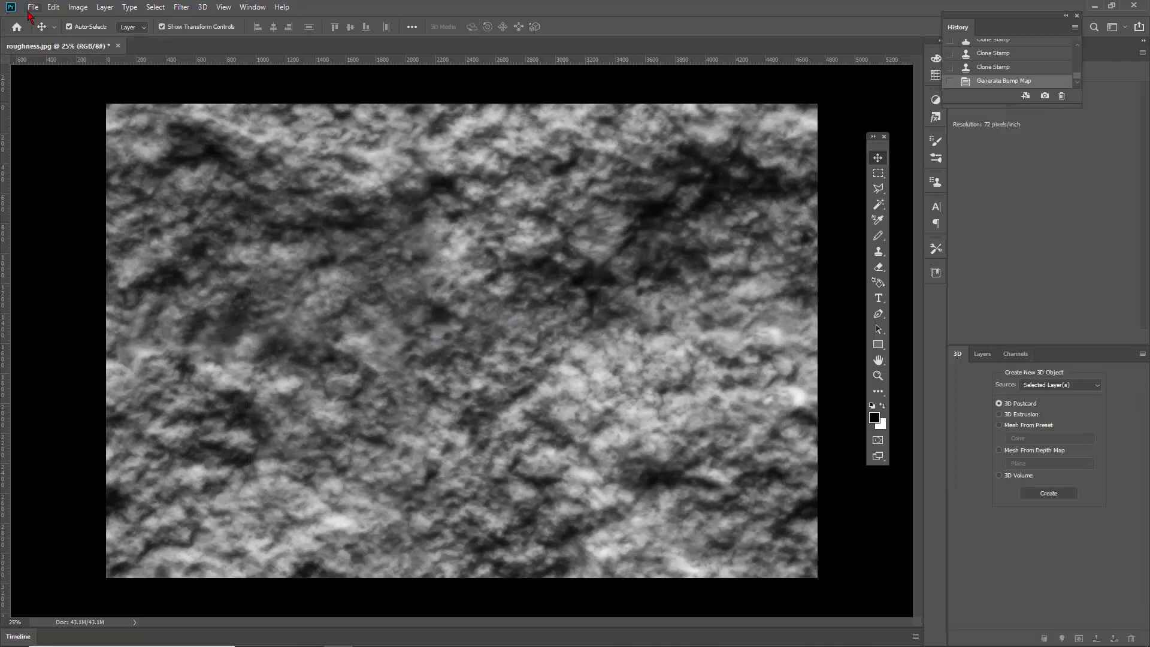
- Save the bump map as roughness bump.jpg in the Roughness folder with High JPEG quality
{"action": "left_click", "coordinate": [33, 7]}
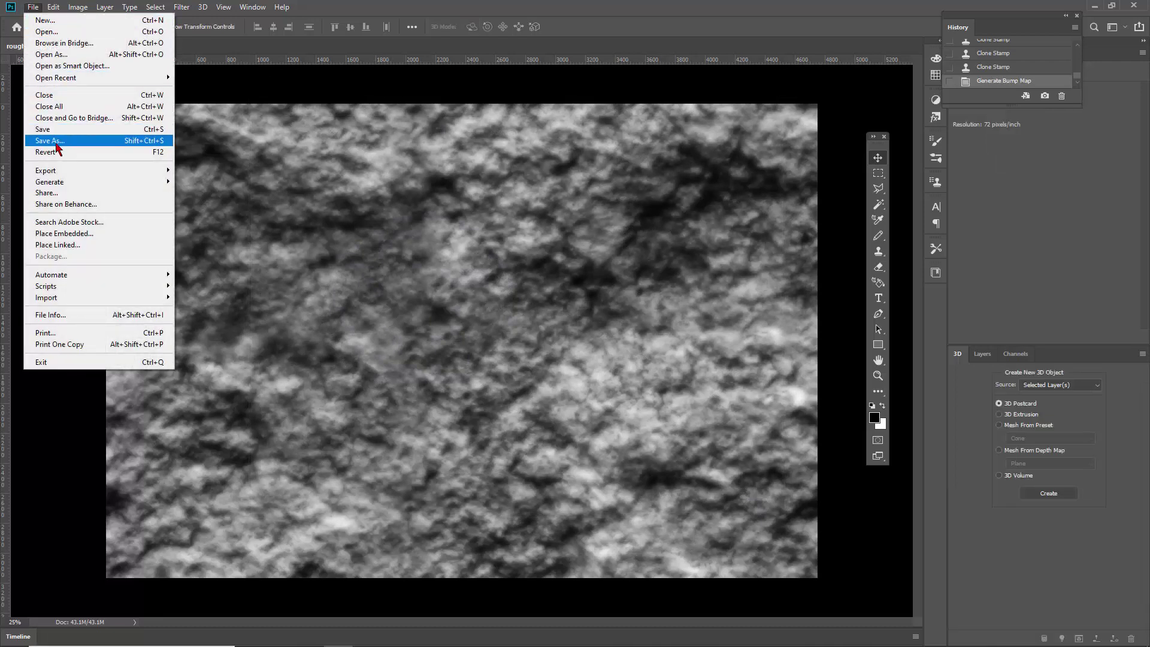
{"action": "left_click", "coordinate": [78, 140]}
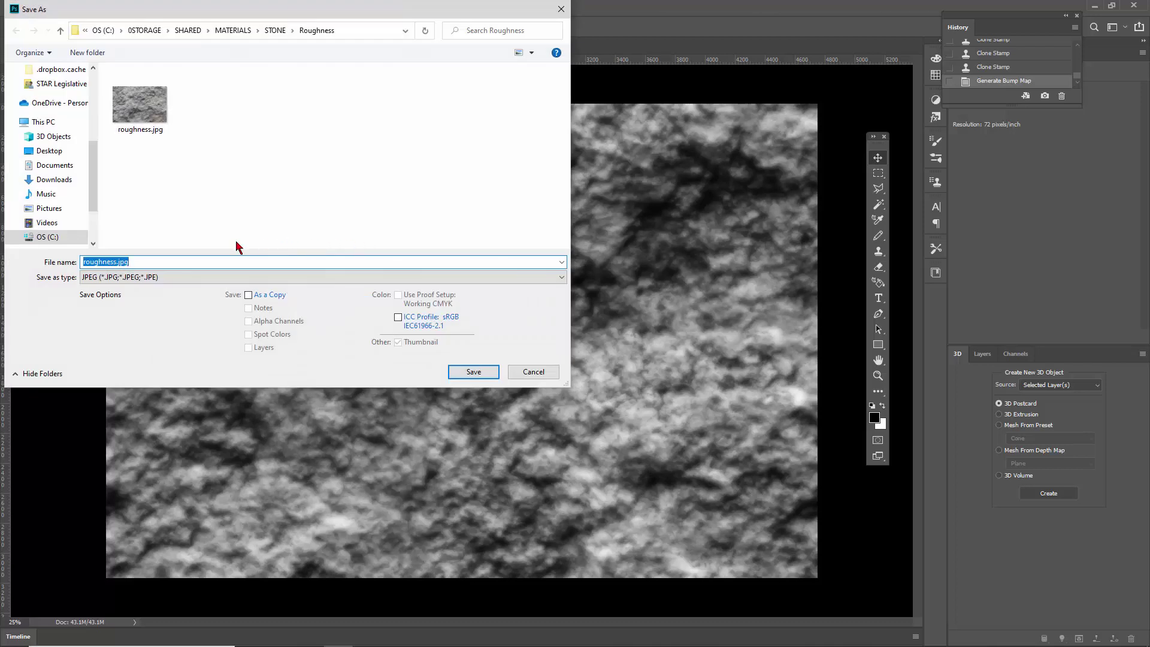
{"action": "left_click", "coordinate": [144, 123]}
{"action": "double_click", "coordinate": [116, 262]}
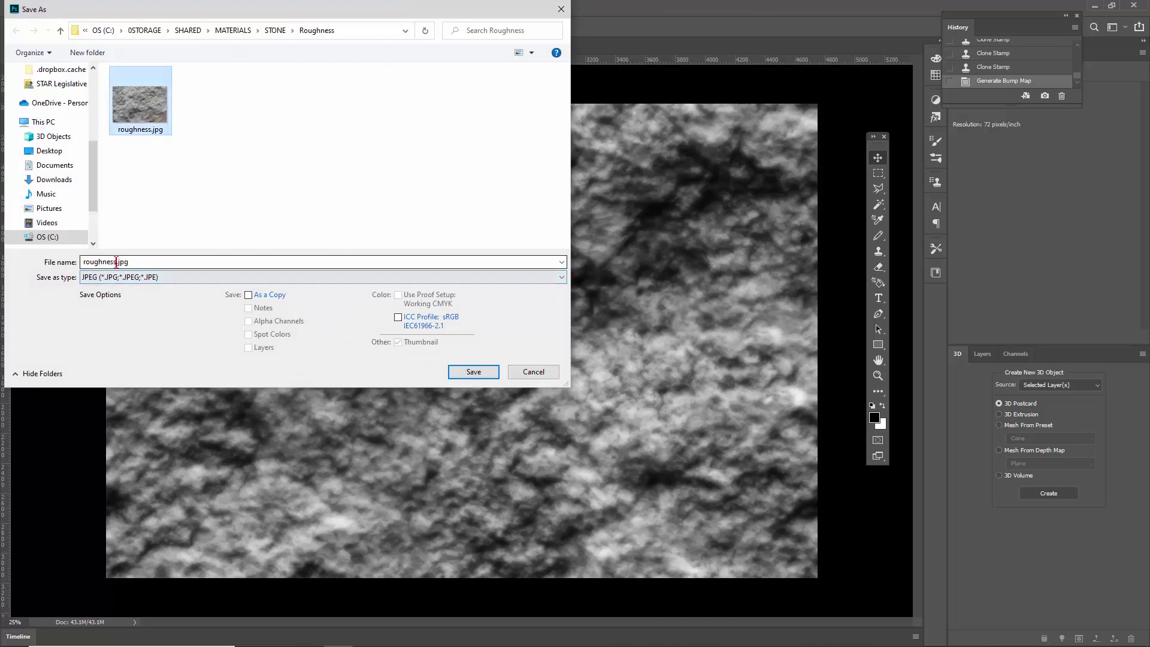
{"action": "left_click", "coordinate": [116, 262]}
{"action": "type", "text": "_b"}
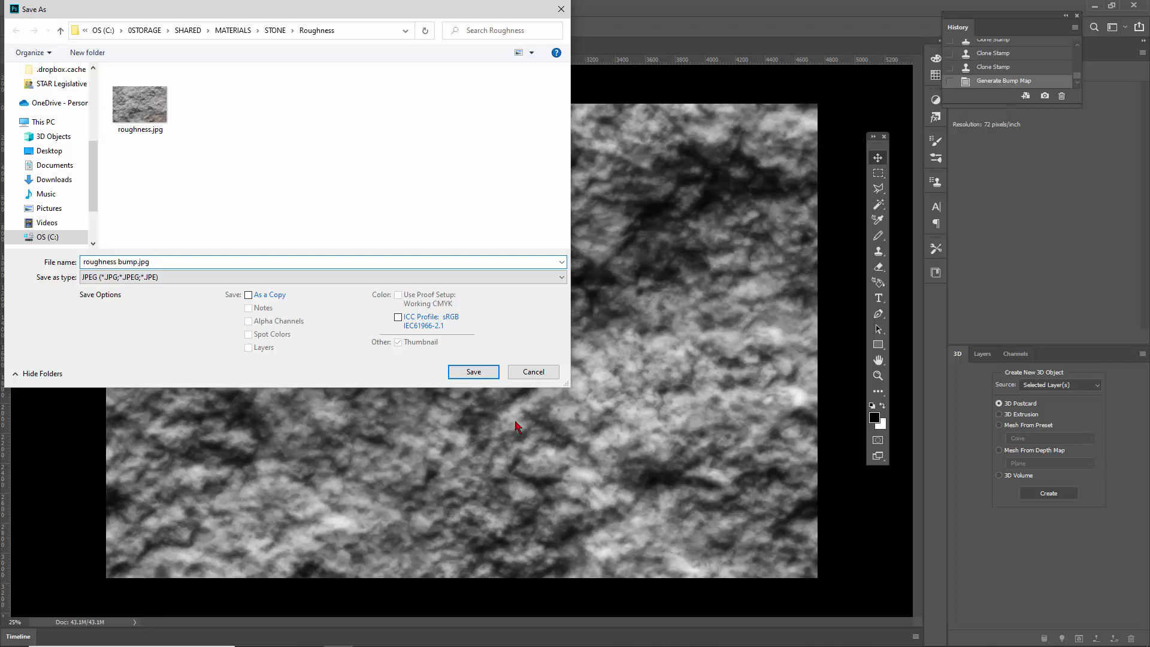
{"action": "left_click", "coordinate": [473, 372]}
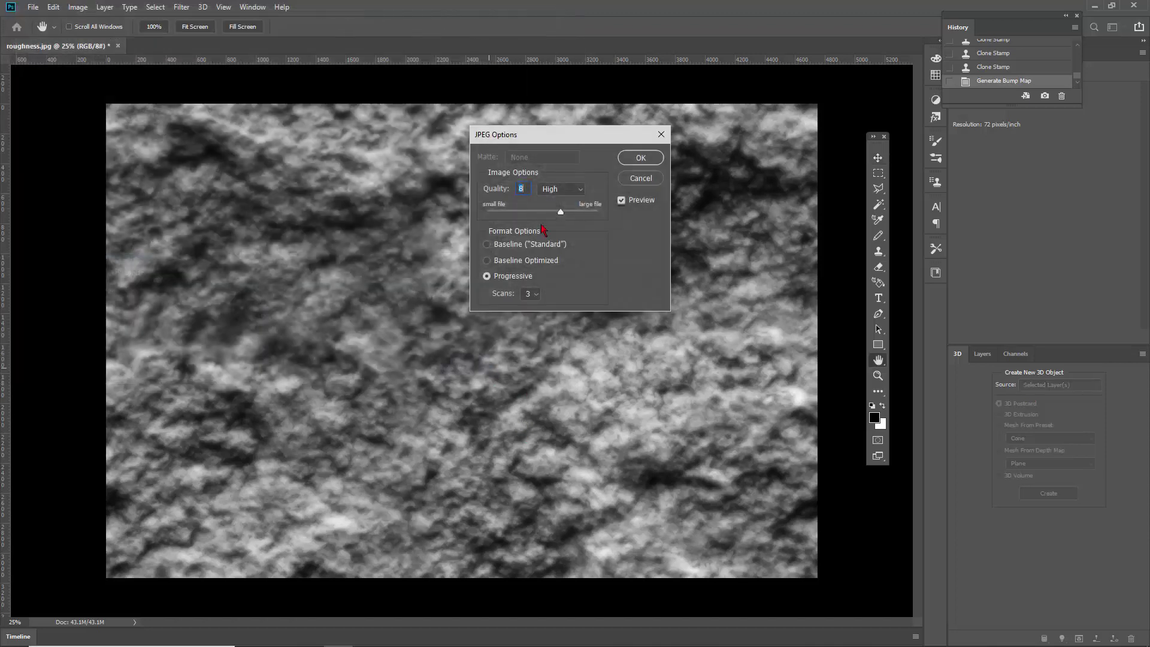
{"action": "left_click", "coordinate": [657, 156]}
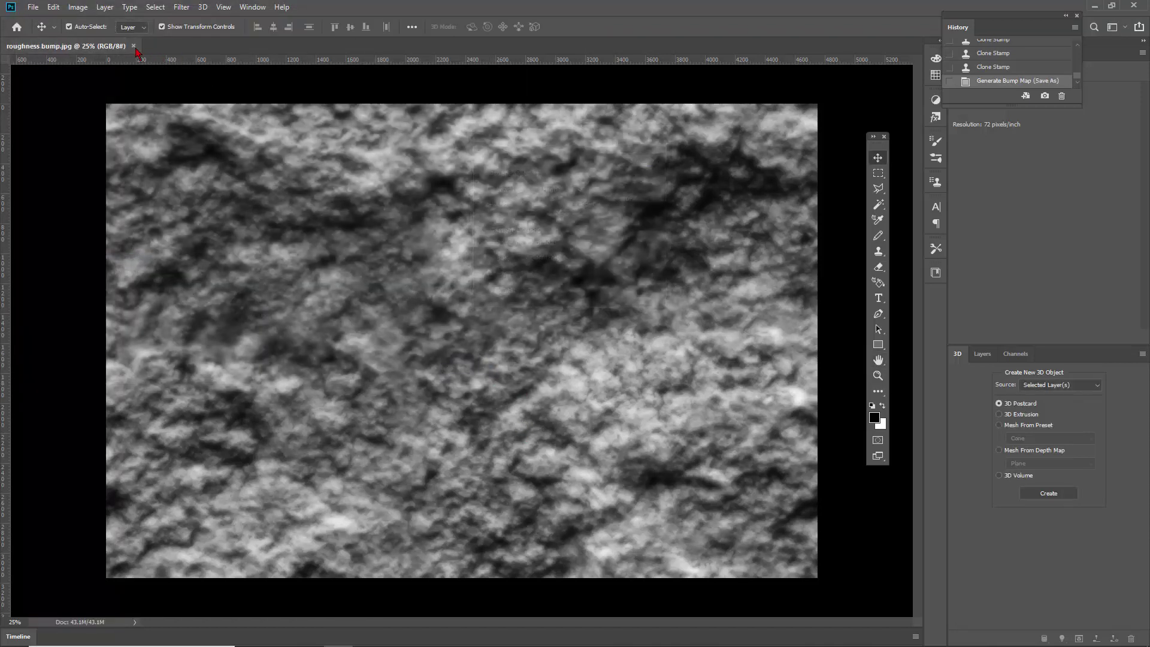
- Close the bump map file and reopen the original roughness.jpg from the recent files
{"action": "left_click", "coordinate": [133, 46]}
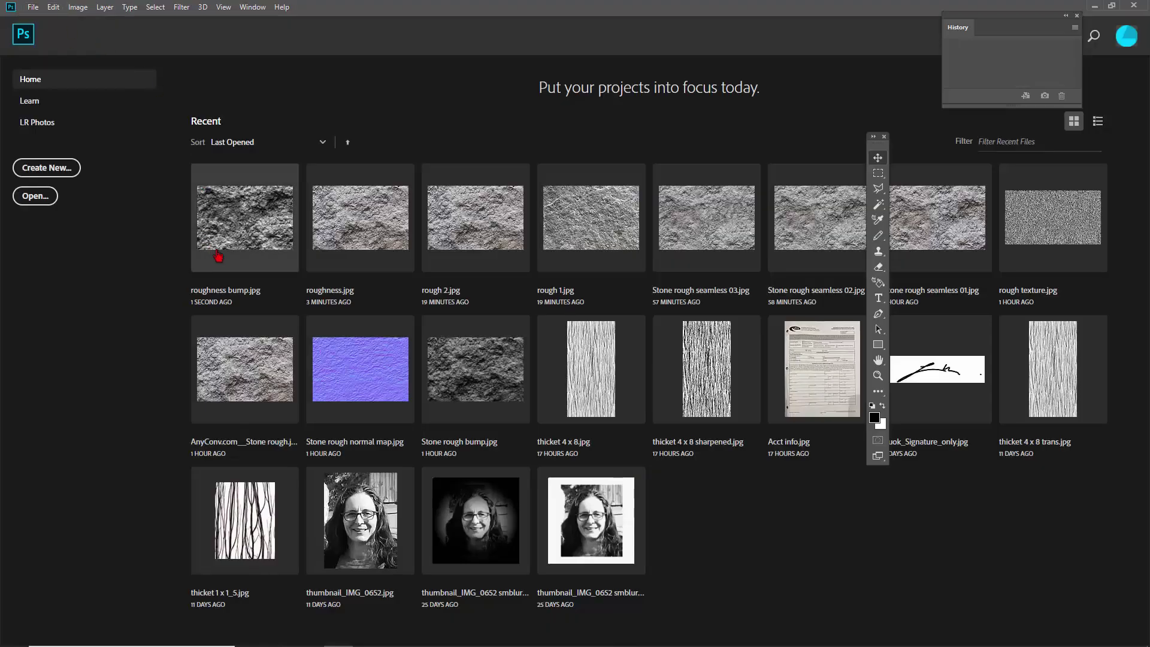
{"action": "left_click", "coordinate": [360, 246]}
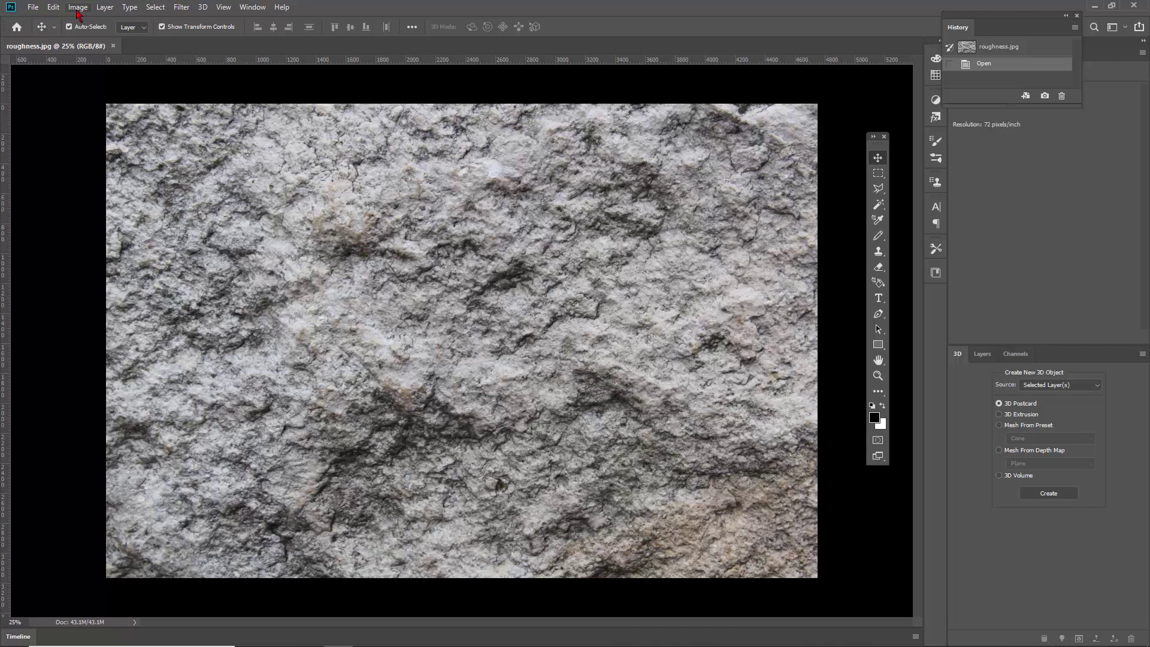
- Try converting the stone image to grayscale by discarding its color information, and undo the conversion
{"action": "left_click", "coordinate": [78, 8]}
{"action": "mouse_move", "coordinate": [89, 22]}
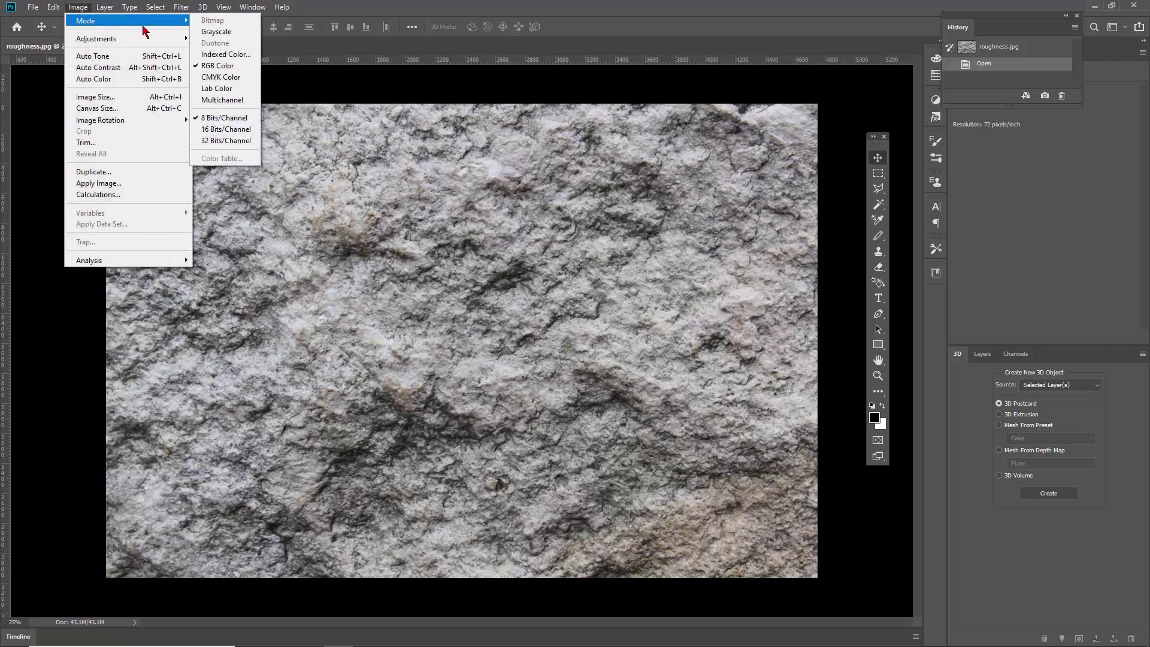
{"action": "left_click", "coordinate": [217, 32]}
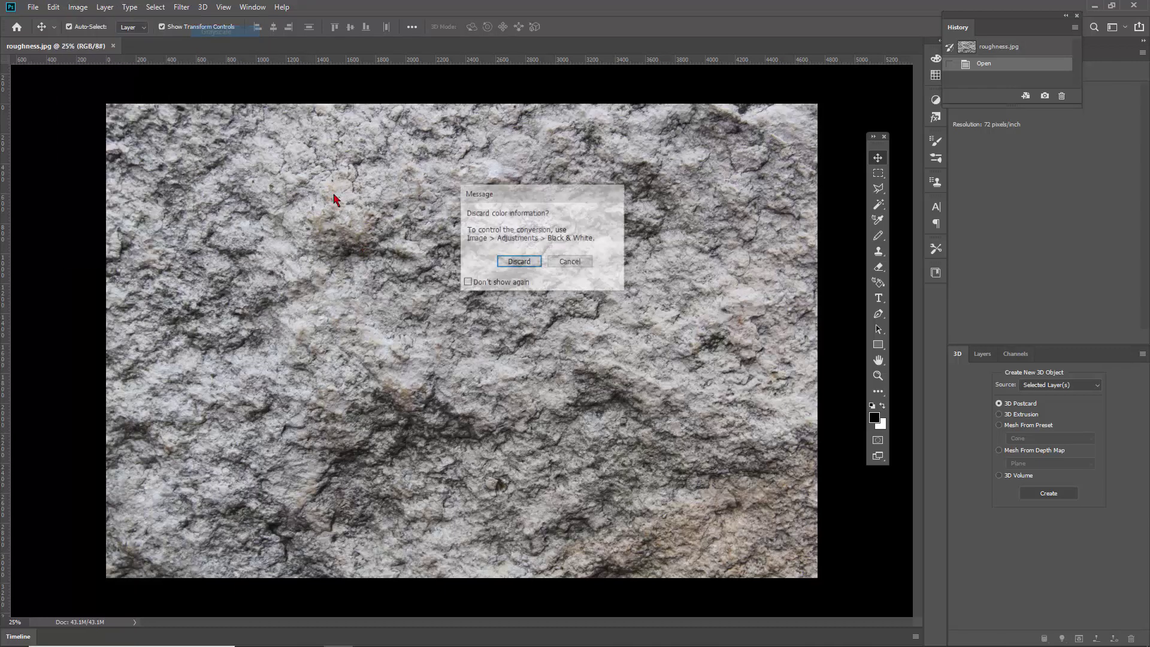
{"action": "left_click", "coordinate": [531, 265]}
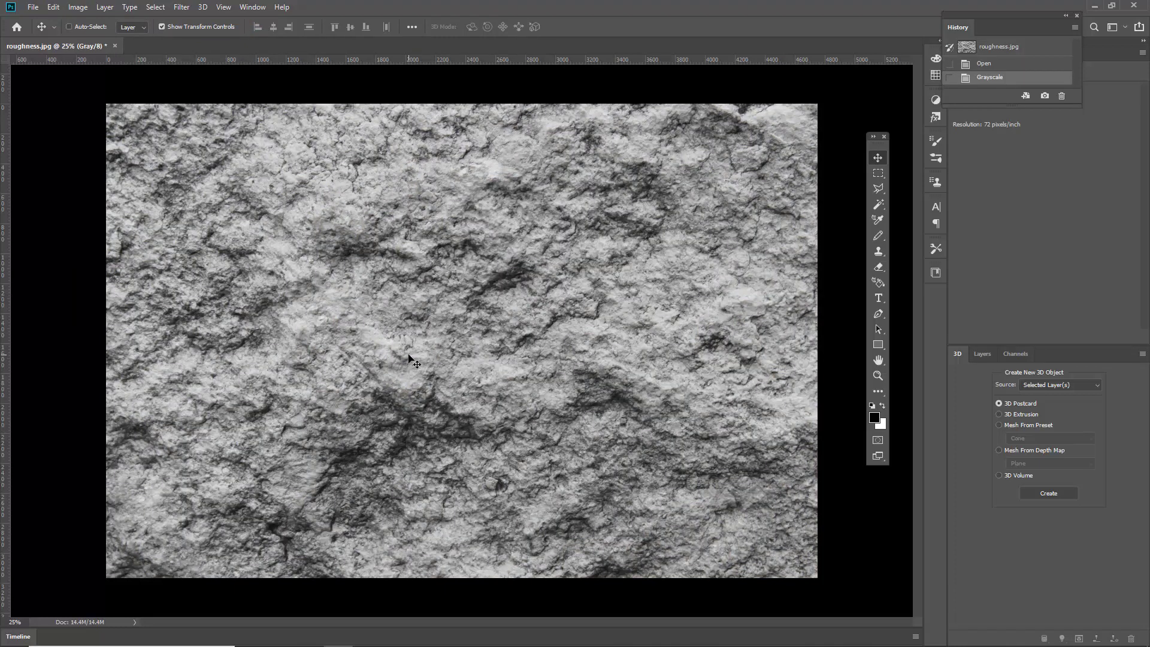
{"action": "key", "text": "ctrl+z"}
- Reduce the stone image's saturation to -65 with a Hue/Saturation adjustment
{"action": "left_click", "coordinate": [78, 7]}
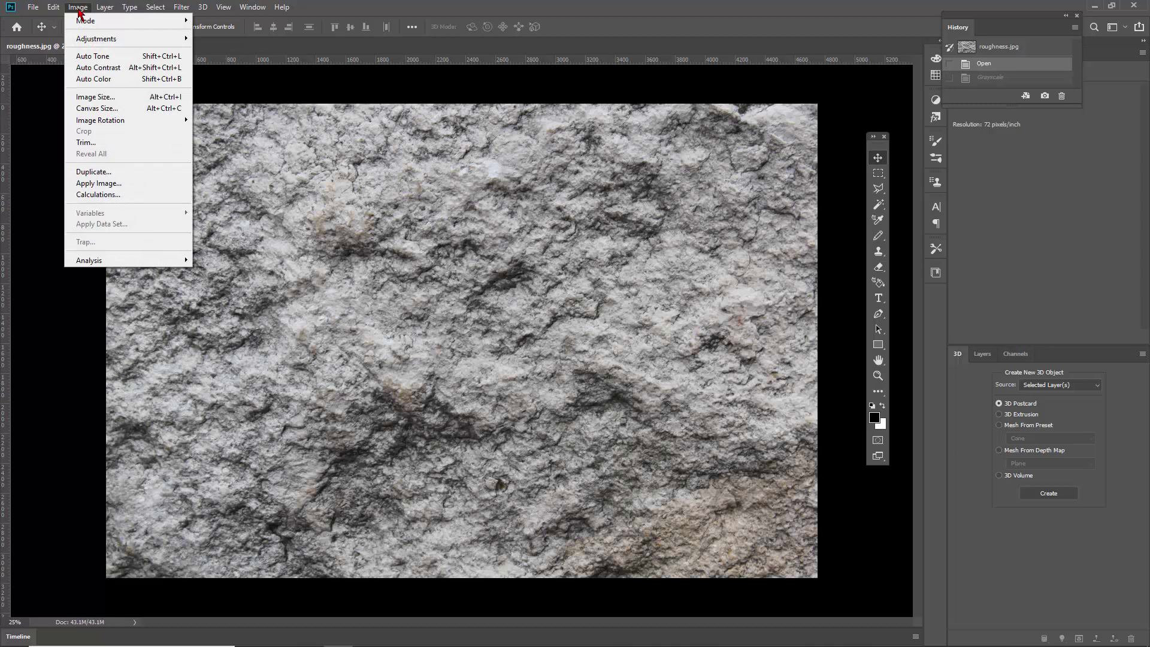
{"action": "mouse_move", "coordinate": [81, 40]}
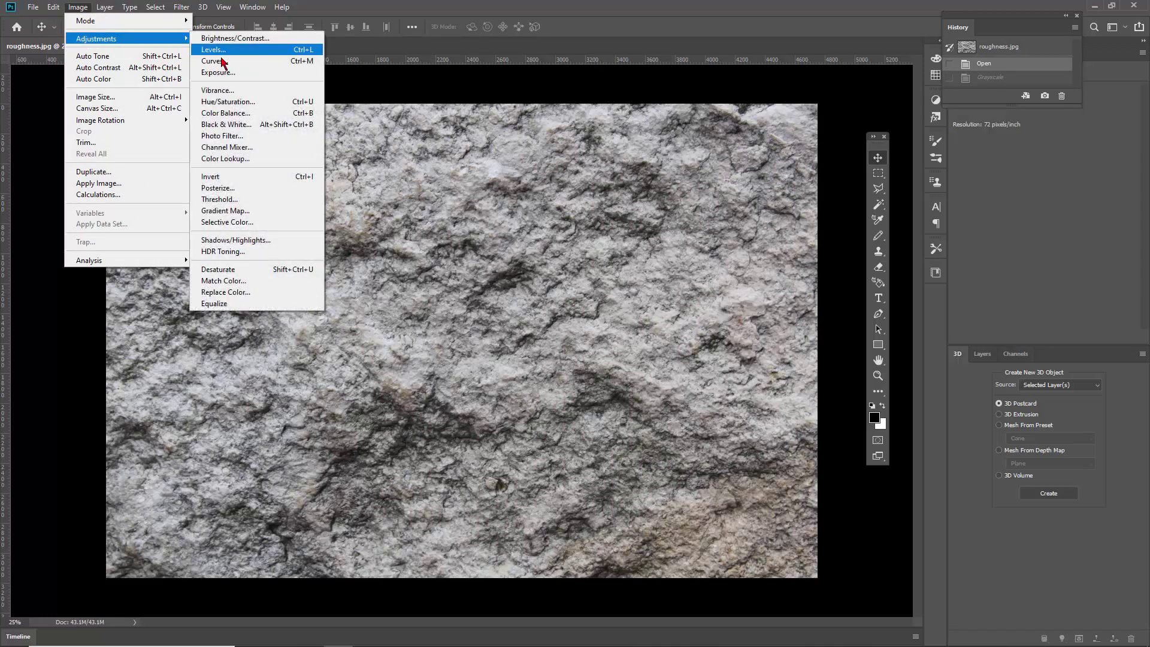
{"action": "left_click", "coordinate": [234, 102]}
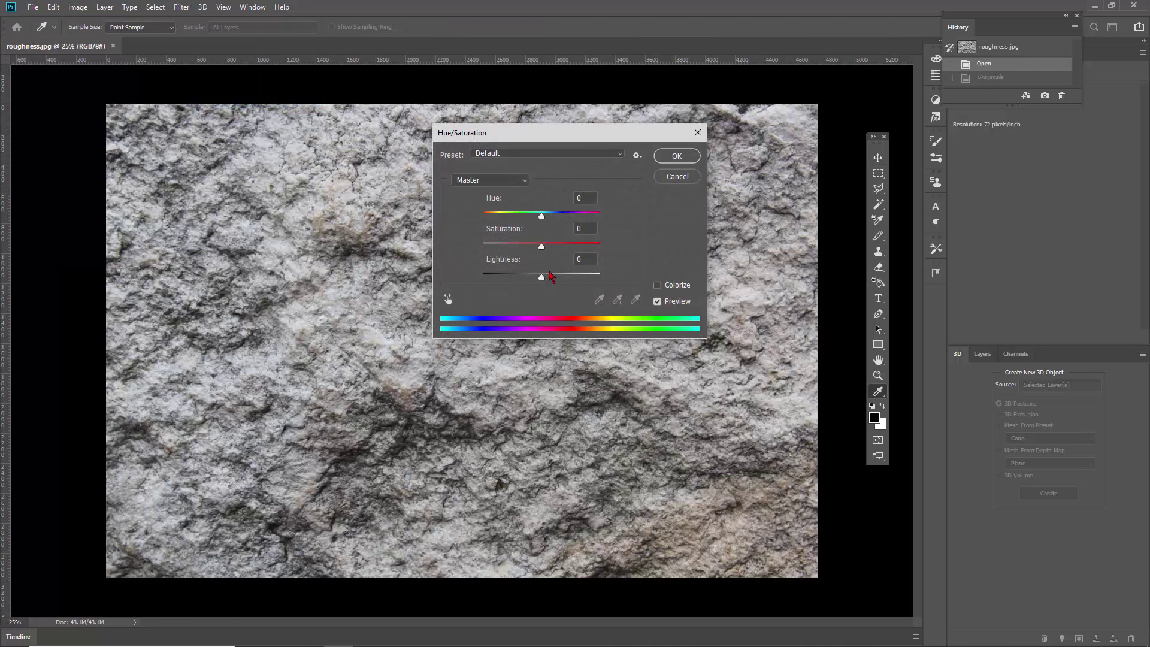
{"action": "left_click_drag", "start_coordinate": [541, 247], "coordinate": [504, 248]}
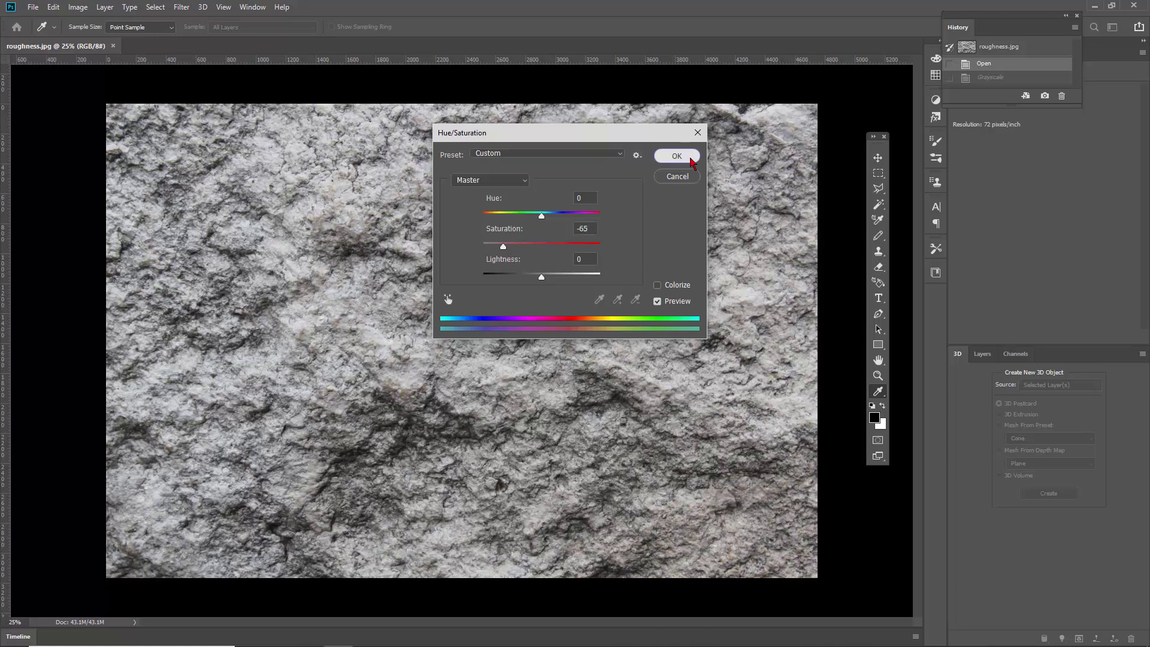
{"action": "left_click", "coordinate": [688, 159]}
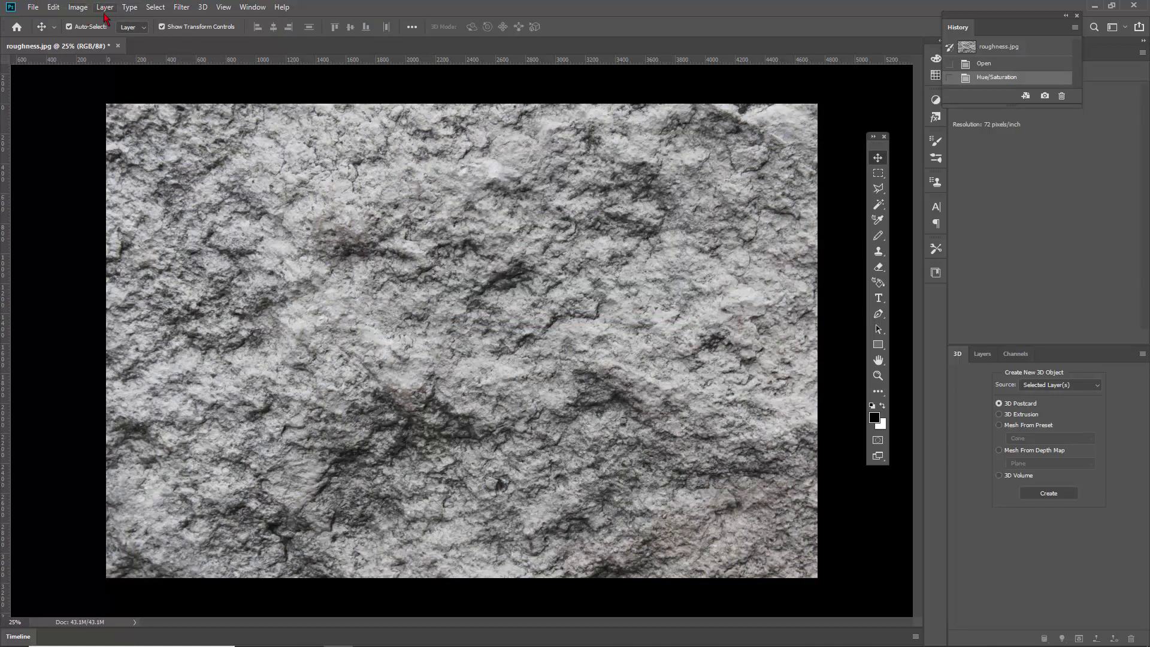
- Apply a Brightness/Contrast adjustment to the stone image that moderately lowers the contrast and slightly raises the brightness
{"action": "left_click", "coordinate": [79, 8]}
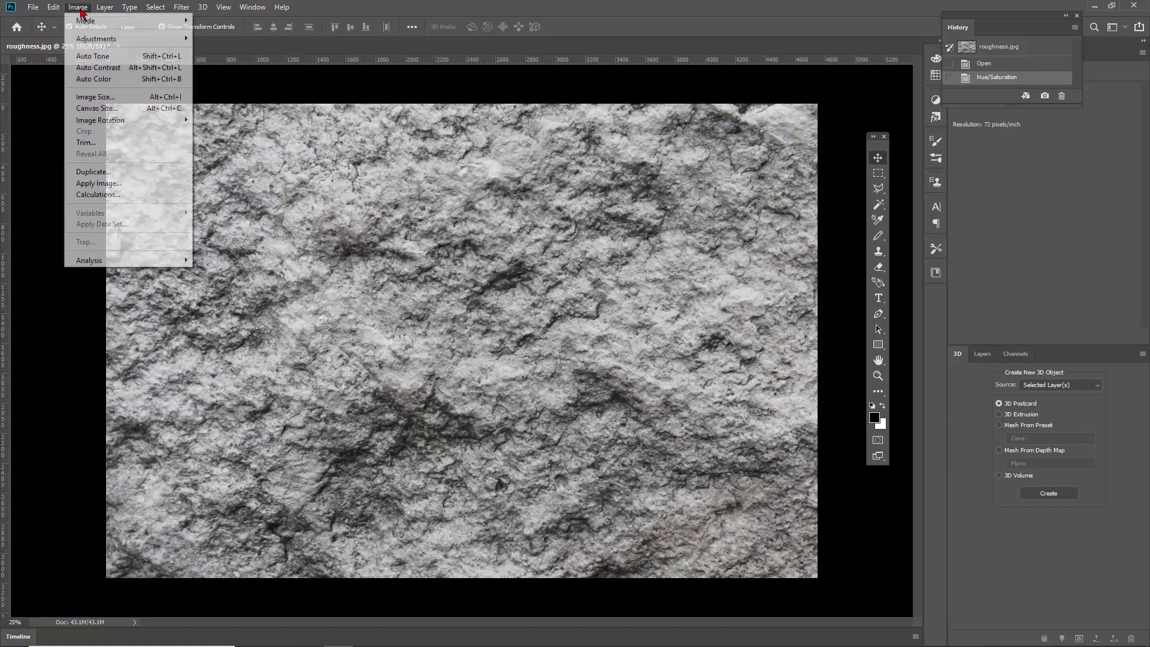
{"action": "mouse_move", "coordinate": [86, 43]}
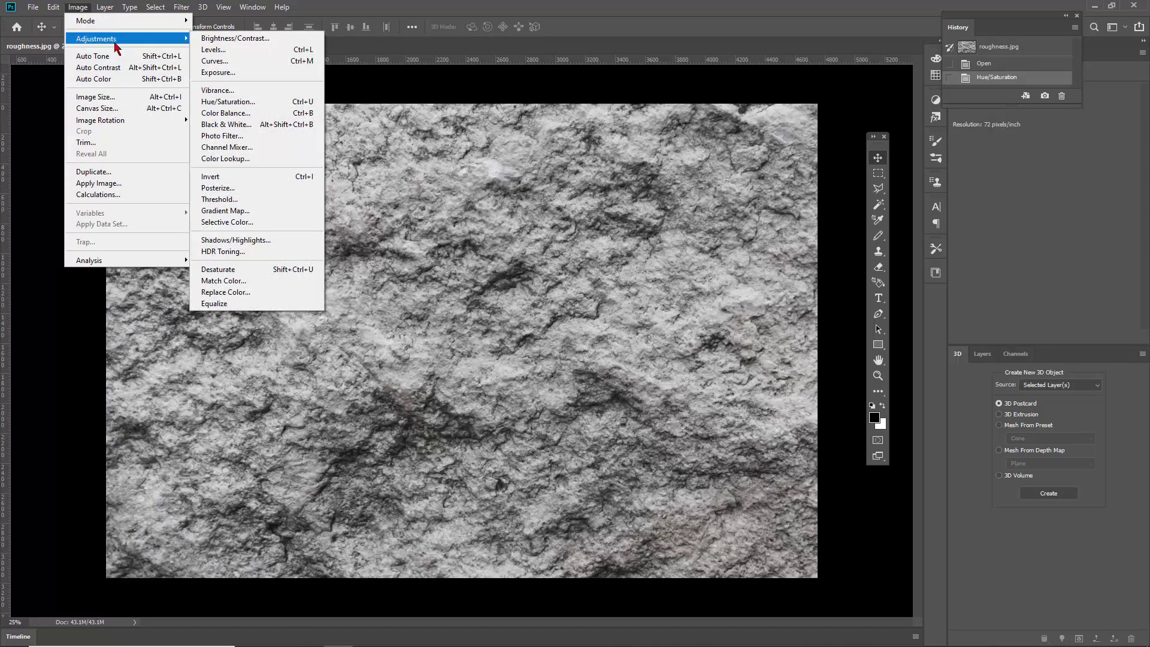
{"action": "left_click", "coordinate": [240, 39]}
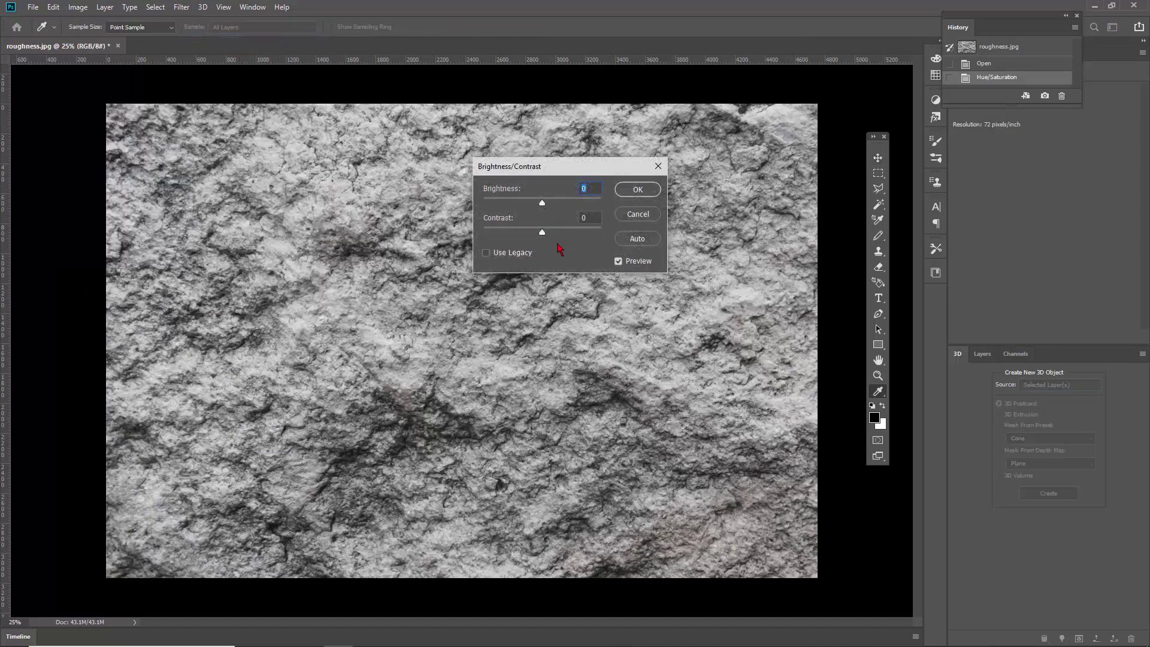
{"action": "left_click_drag", "start_coordinate": [545, 237], "coordinate": [503, 240]}
{"action": "left_click_drag", "start_coordinate": [563, 167], "coordinate": [250, 256]}
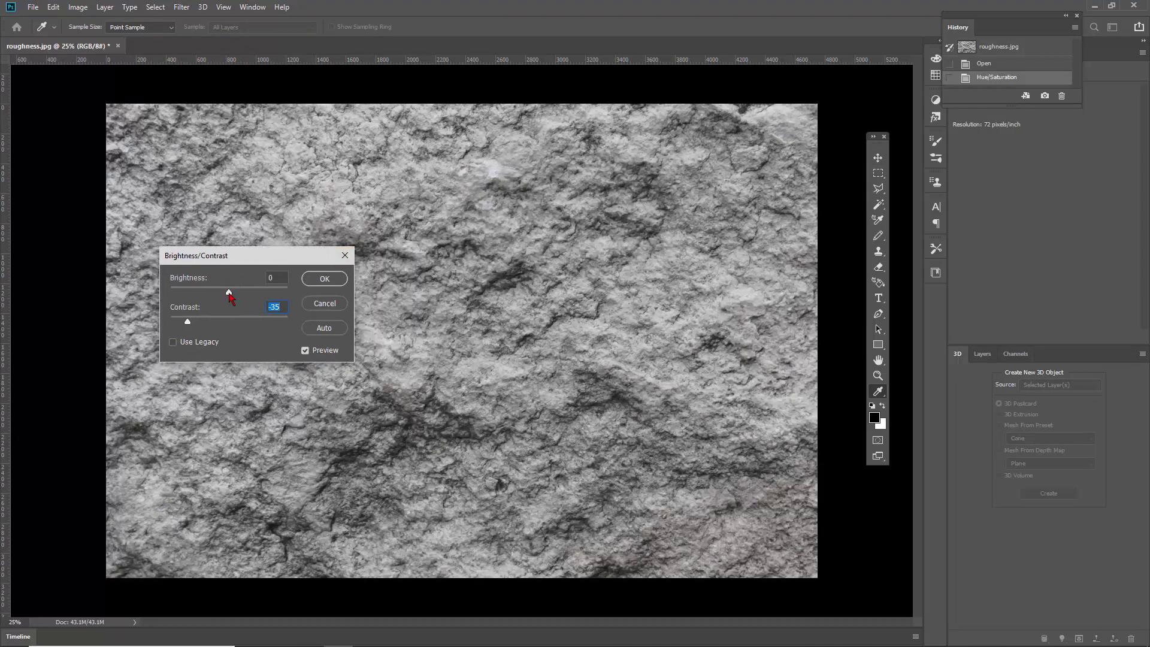
{"action": "left_click_drag", "start_coordinate": [230, 294], "coordinate": [239, 298]}
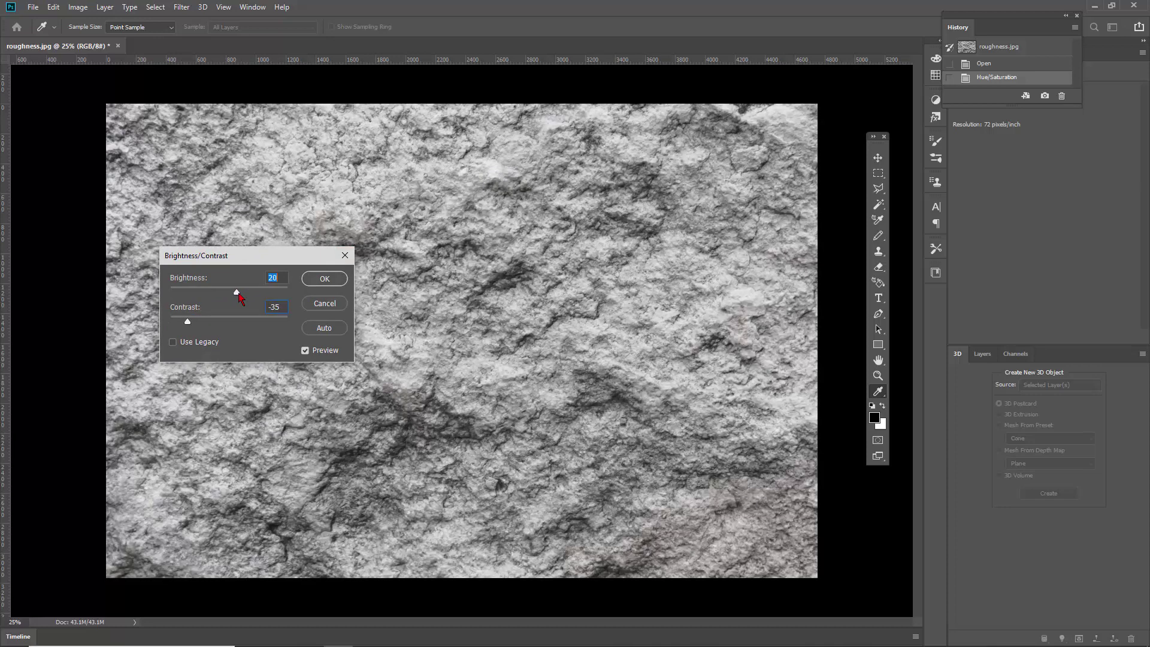
{"action": "mouse_move", "coordinate": [186, 327]}
{"action": "left_mouse_down"}
{"action": "mouse_move", "coordinate": [278, 329]}
{"action": "mouse_move", "coordinate": [194, 327]}
{"action": "left_mouse_up"}
{"action": "left_click_drag", "start_coordinate": [237, 294], "coordinate": [235, 294]}
{"action": "left_click", "coordinate": [324, 279]}
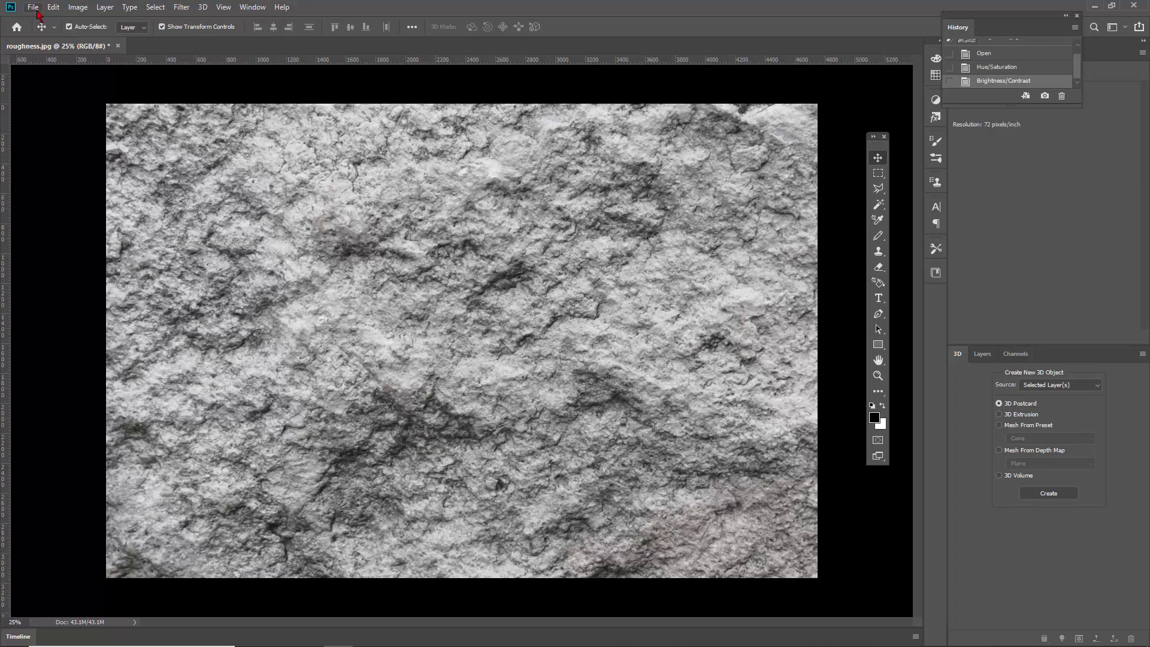
- Save the adjusted image as a new JPEG named roughness 02.jpg in the Roughness folder with High quality 8
{"action": "left_click", "coordinate": [36, 11]}
{"action": "left_click", "coordinate": [60, 140]}
{"action": "left_click", "coordinate": [214, 136]}
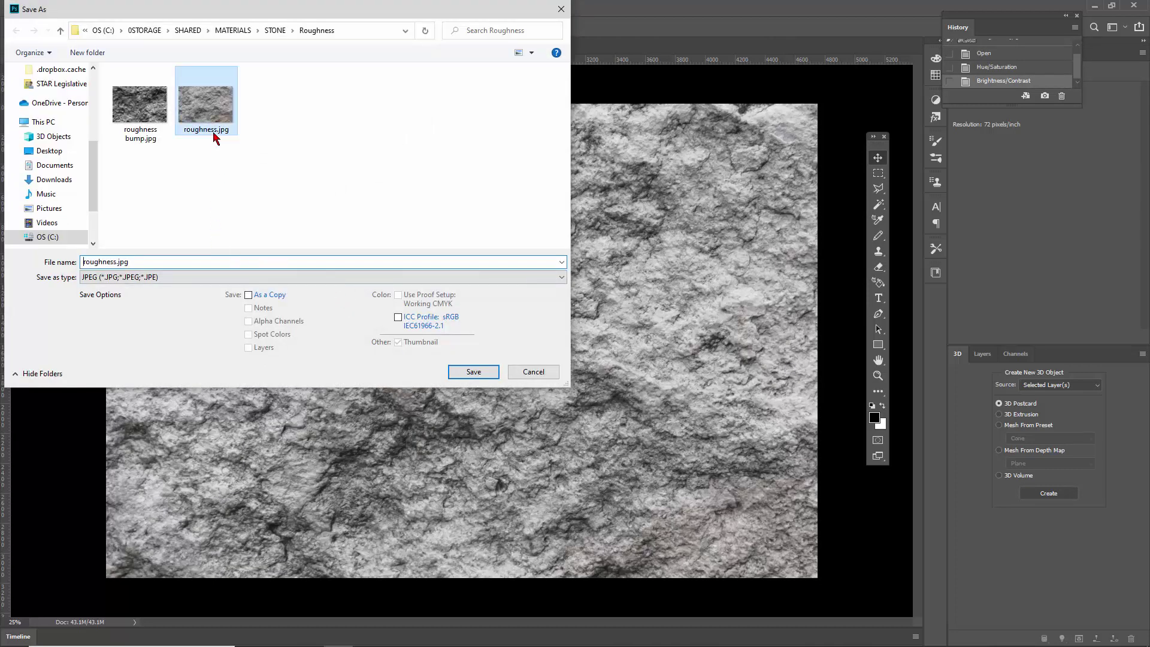
{"action": "double_click", "coordinate": [116, 262]}
{"action": "left_click", "coordinate": [117, 262]}
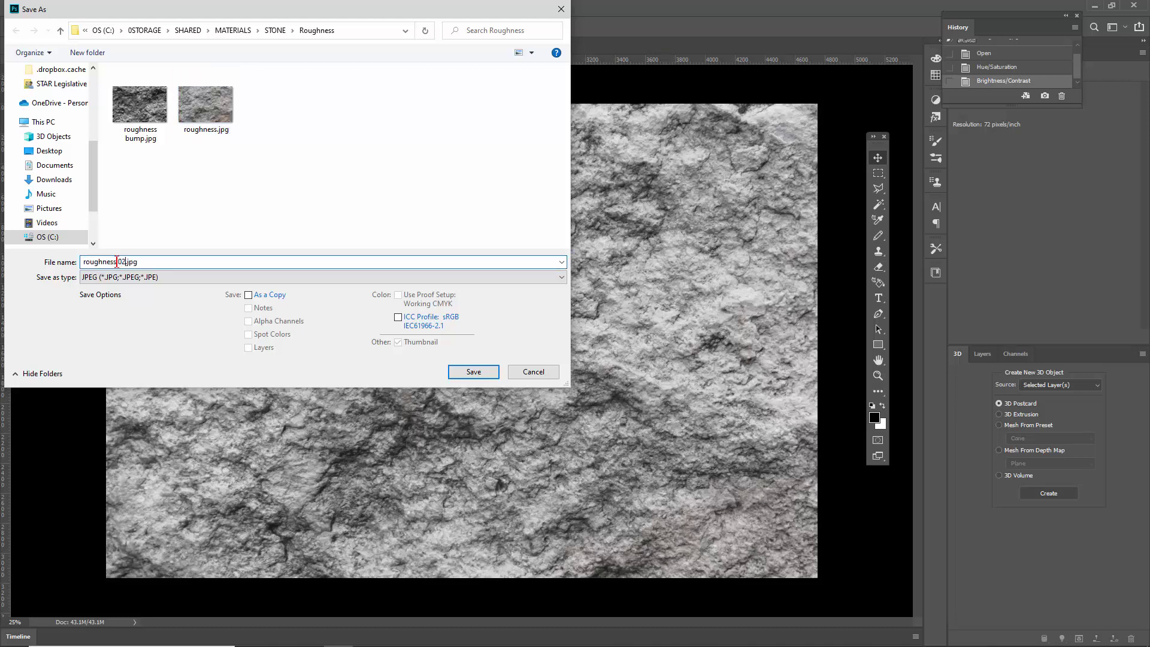
{"action": "left_click", "coordinate": [473, 371]}
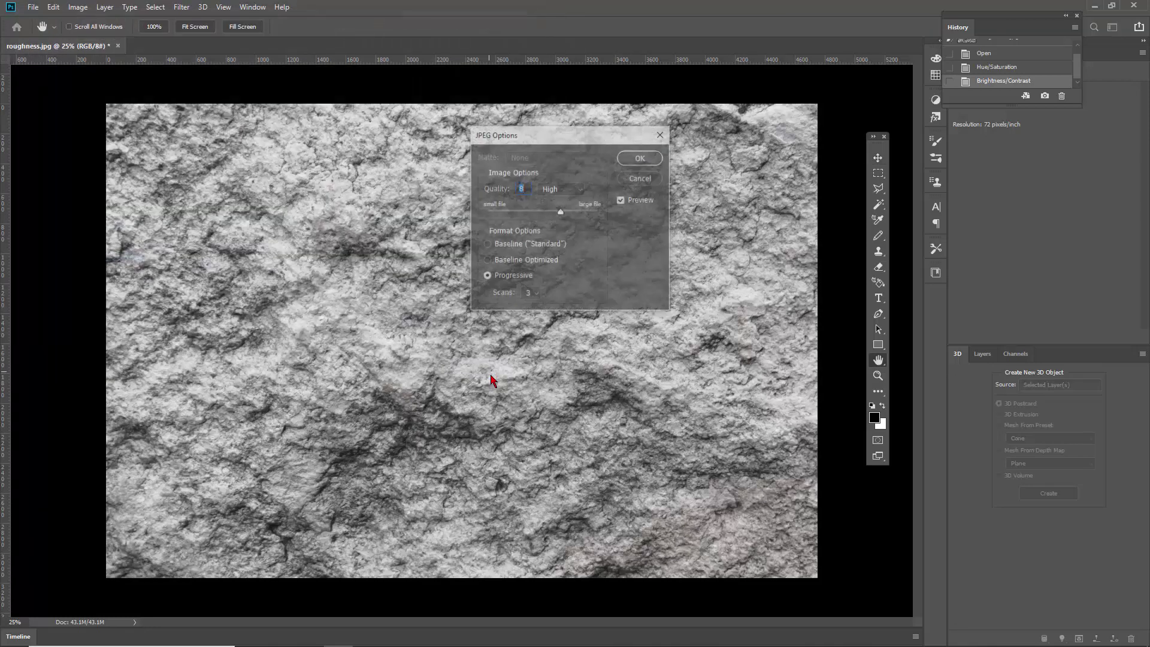
{"action": "left_click", "coordinate": [640, 157]}
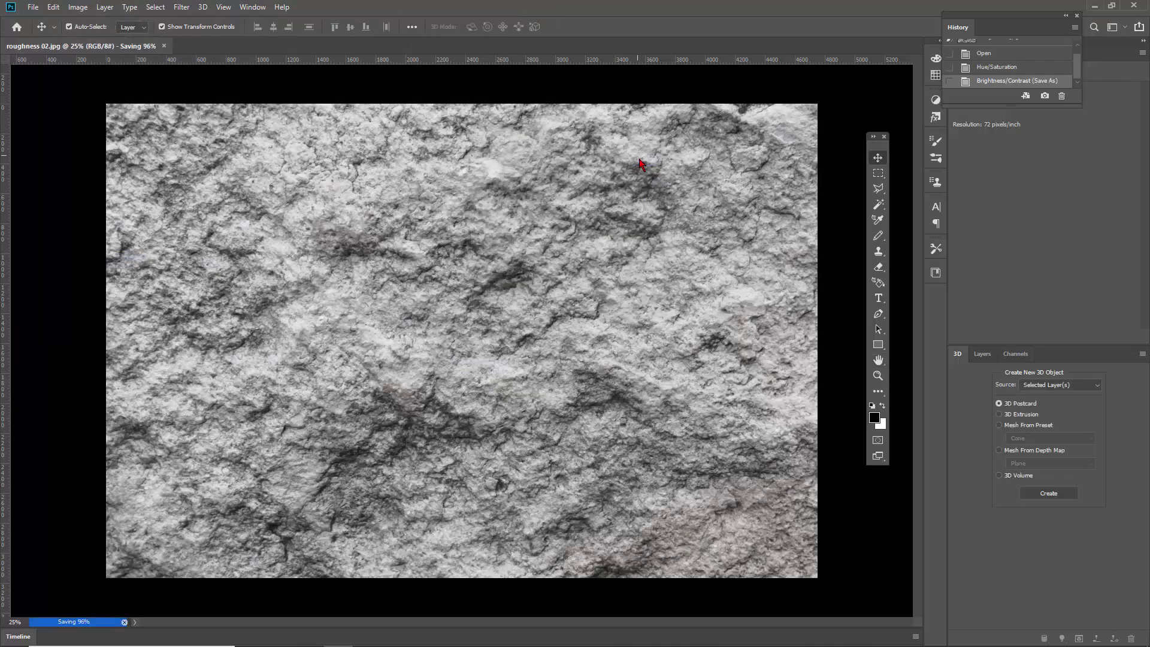